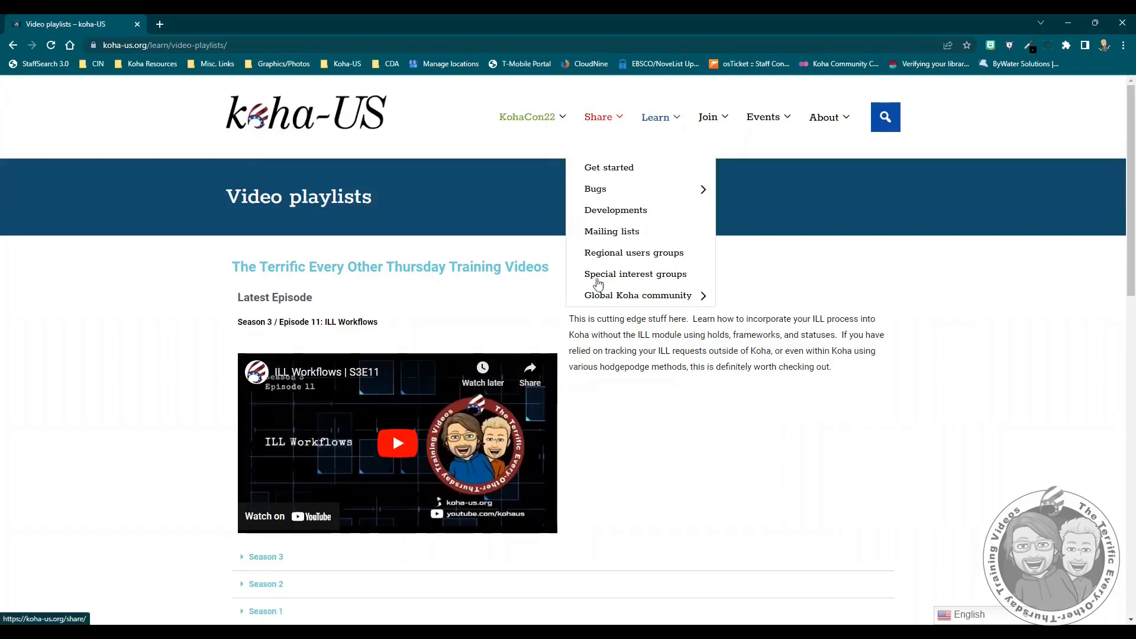
# Open the koha-US Special Interest Groups page and look through the groups listed under Koha Topics.
pyautogui.click(598, 279)
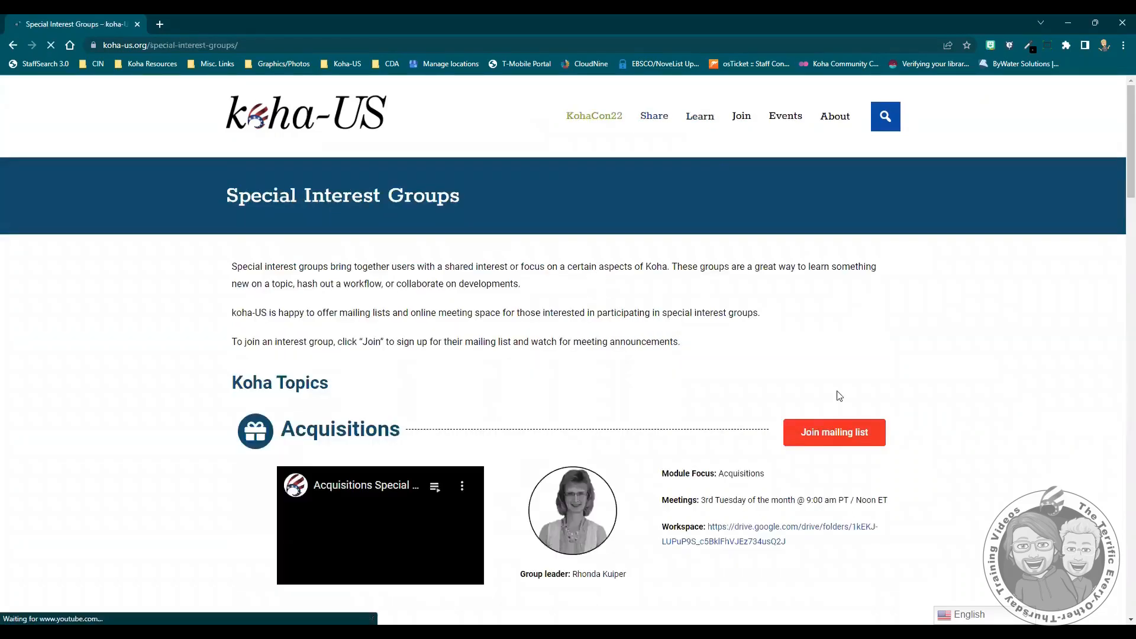
pyautogui.scroll(-2, 986, 433)
pyautogui.scroll(-10, 990, 442)
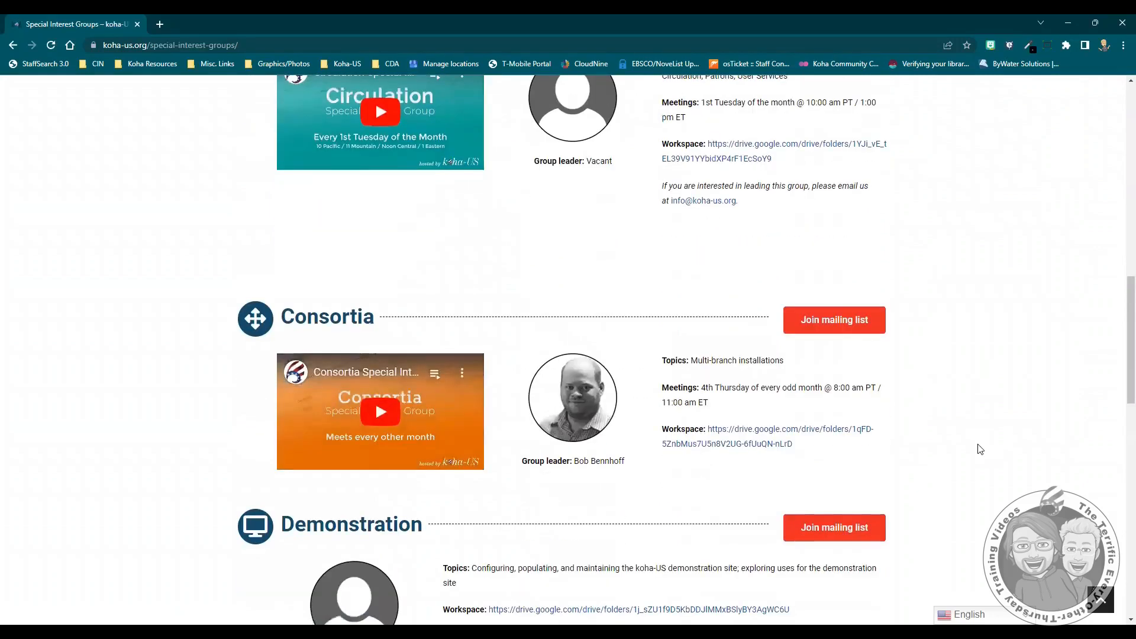
pyautogui.scroll(-3, 979, 449)
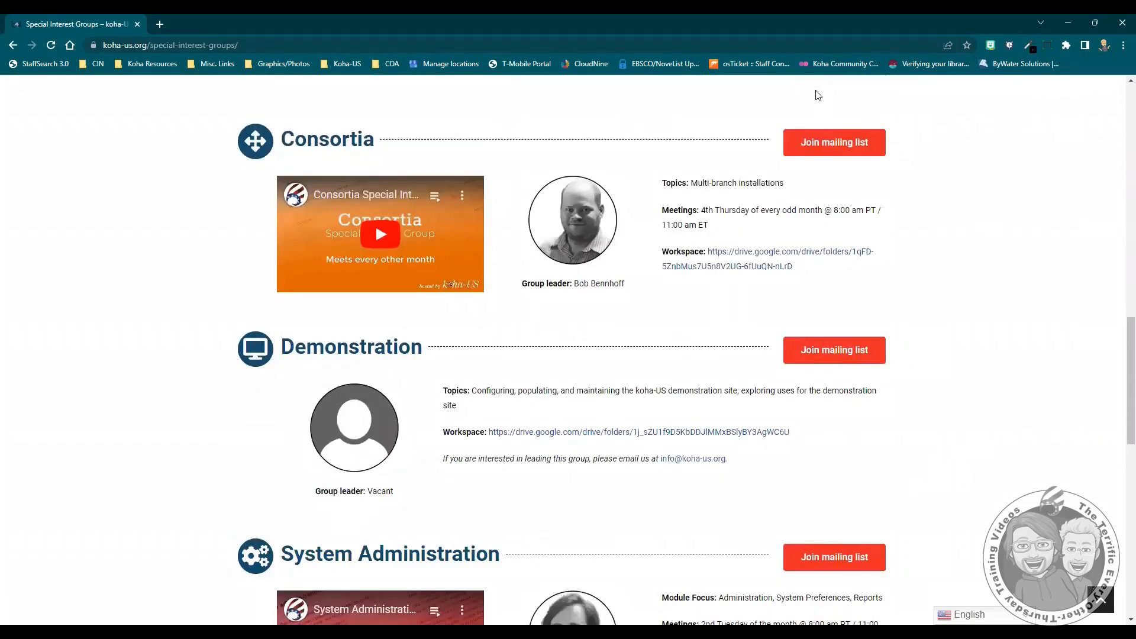
pyautogui.scroll(10, 829, 233)
pyautogui.scroll(4, 830, 167)
# Open the Conferences page and look through the 2022 conference and the past koha-US conferences.
pyautogui.moveTo(757, 118)
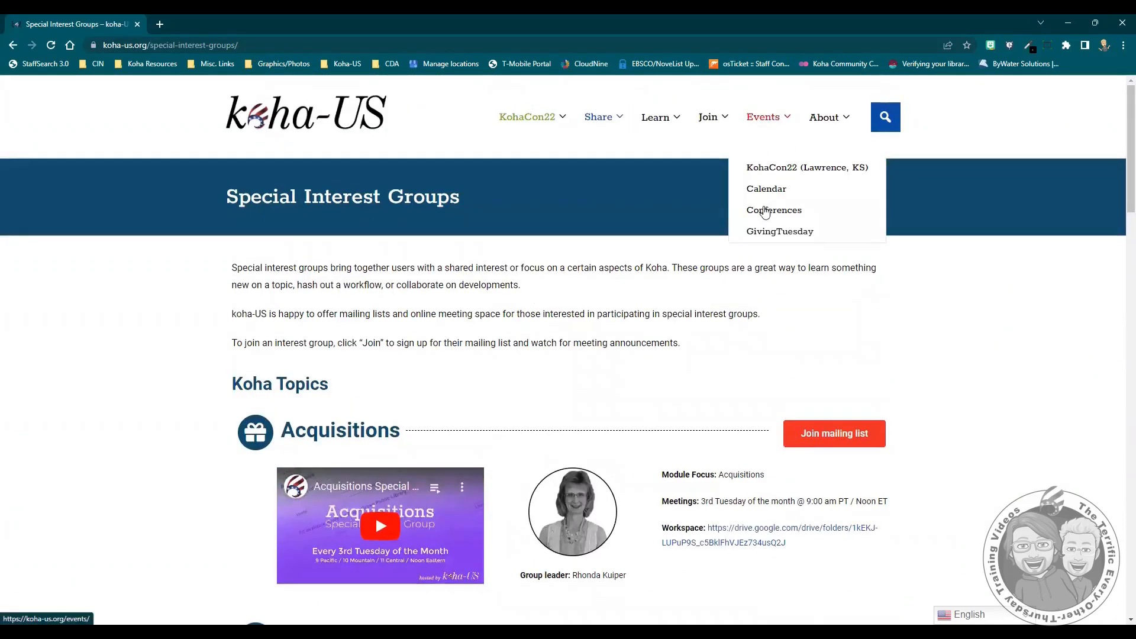
pyautogui.scroll(-10, 929, 363)
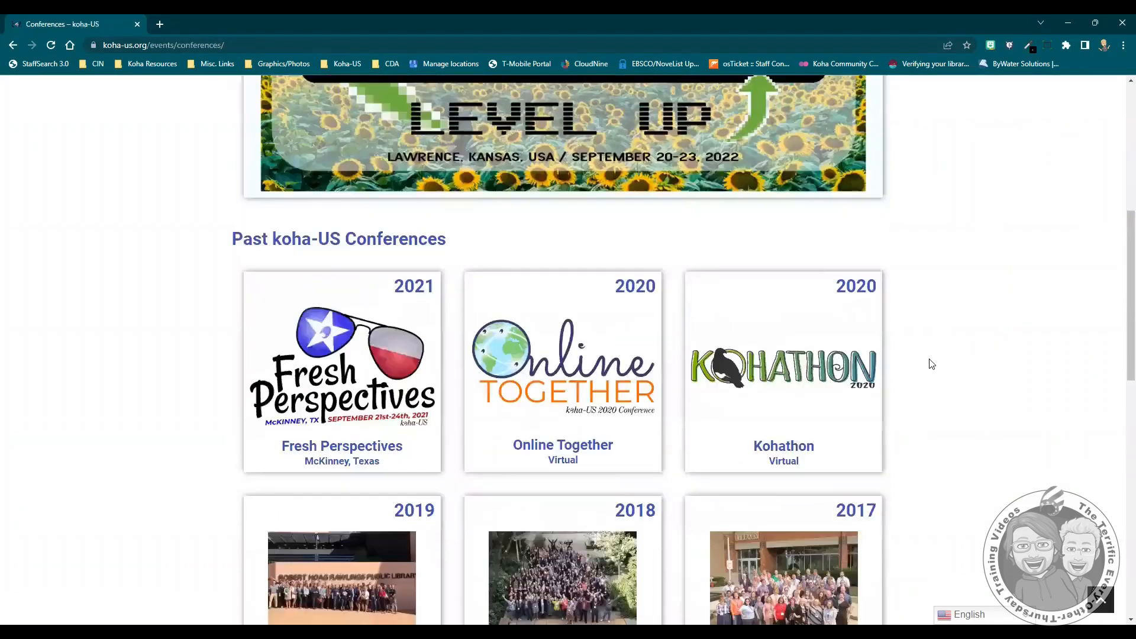
pyautogui.scroll(-5, 932, 363)
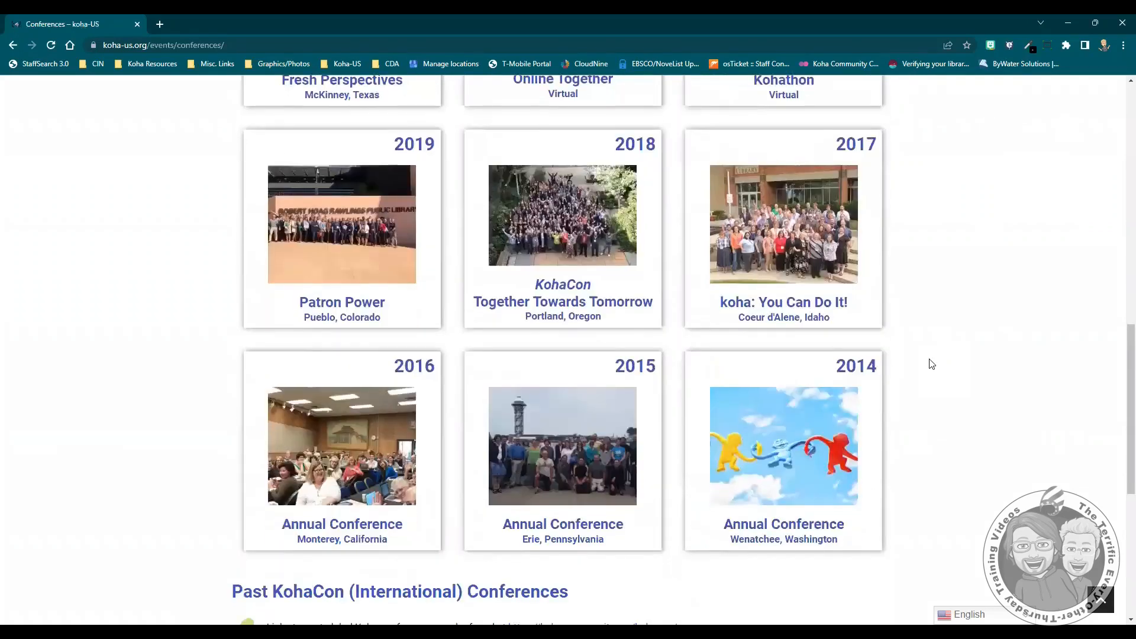
pyautogui.scroll(6, 932, 363)
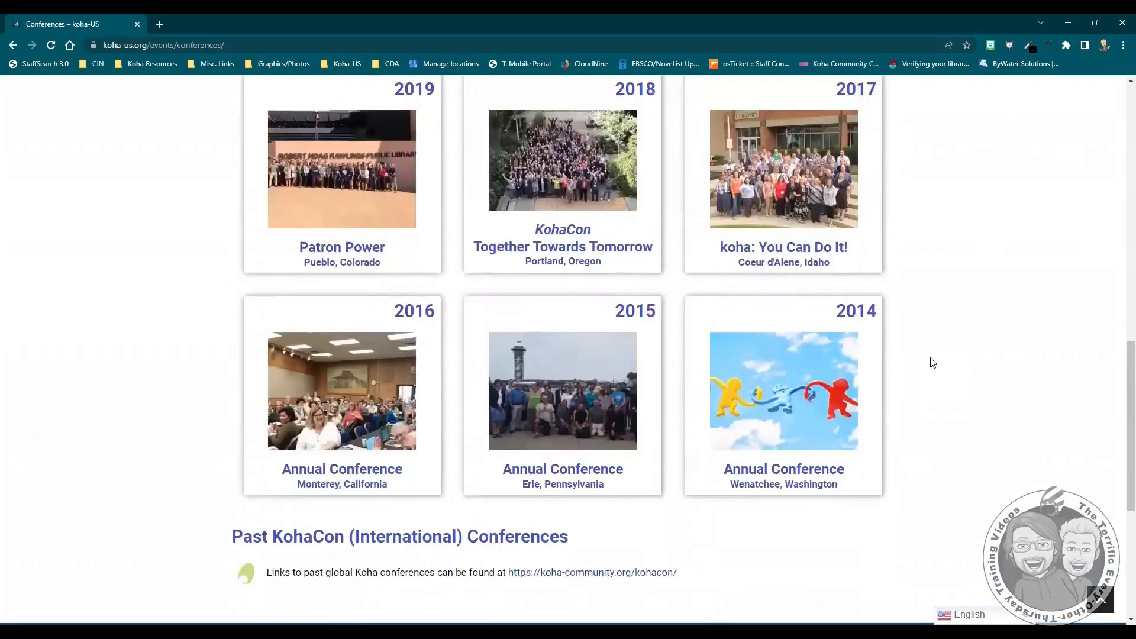
pyautogui.scroll(9, 933, 360)
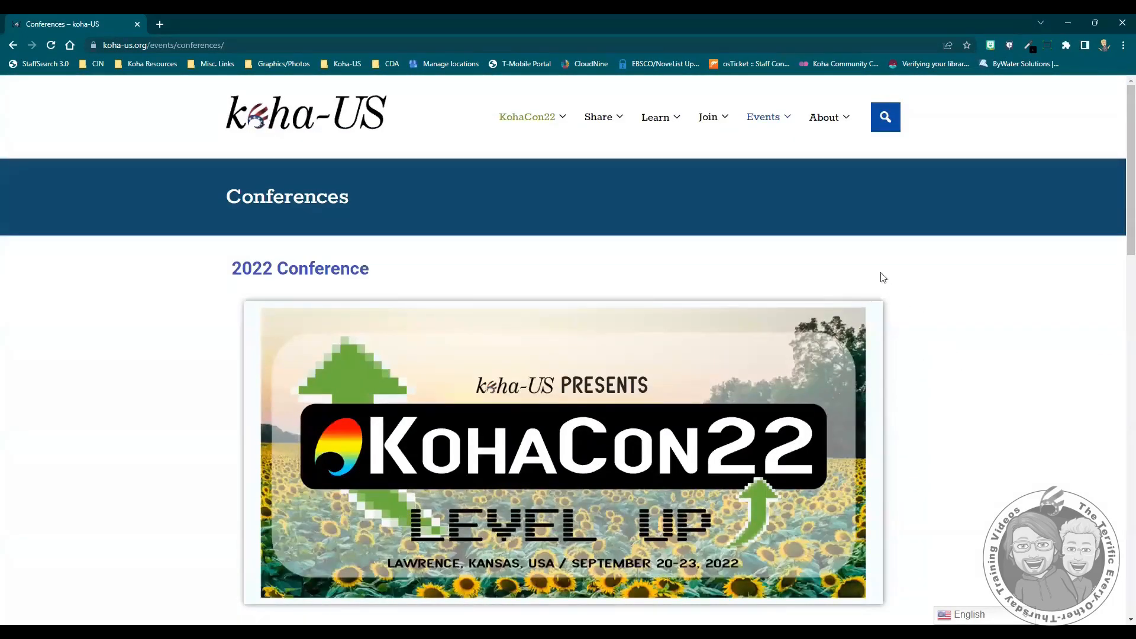
# Open the Developments page and review the development collaboration workflow and the lists of developments.
pyautogui.click(598, 217)
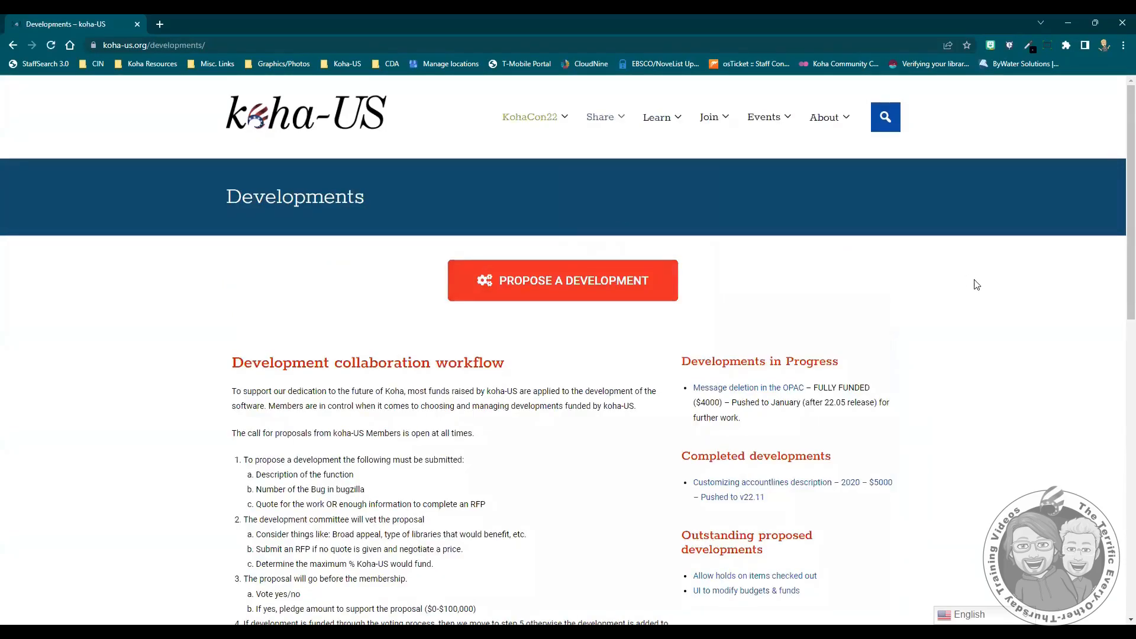
pyautogui.scroll(-2, 958, 278)
pyautogui.scroll(-2, 978, 285)
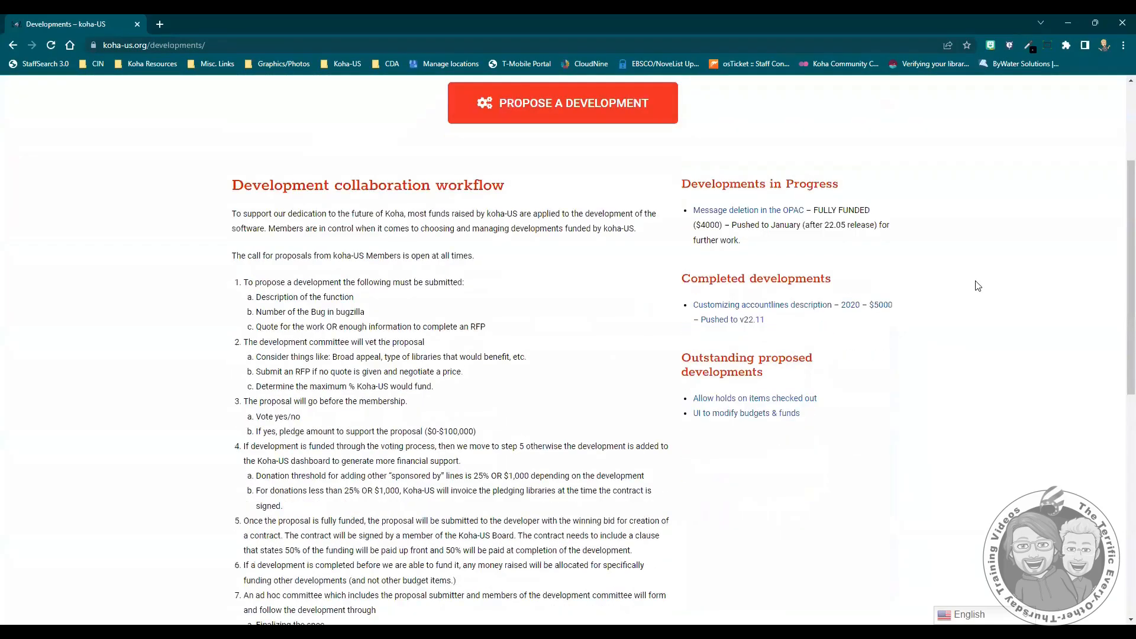
pyautogui.scroll(3, 977, 286)
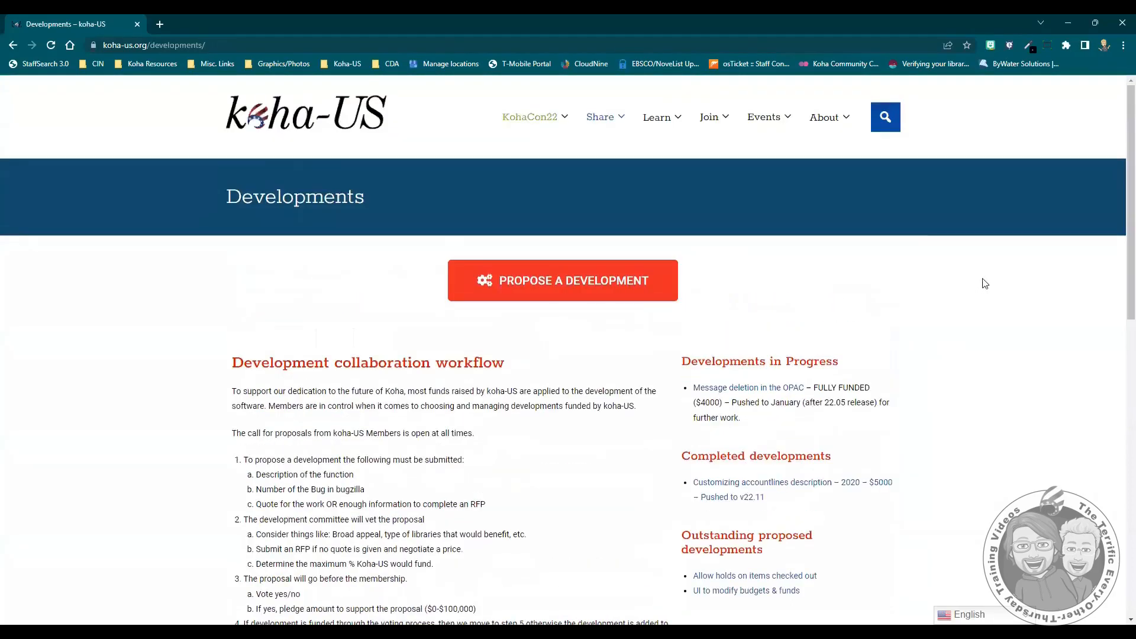
# Open the Donate page and review the ways to contribute, down to the merchandise shop.
pyautogui.click(714, 119)
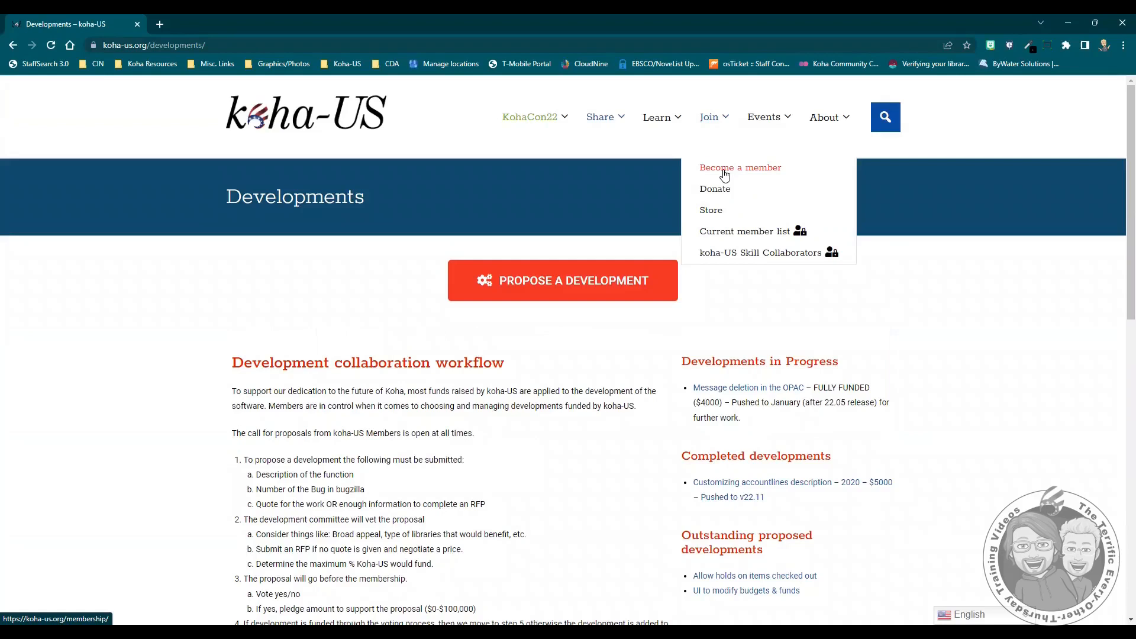
pyautogui.click(717, 188)
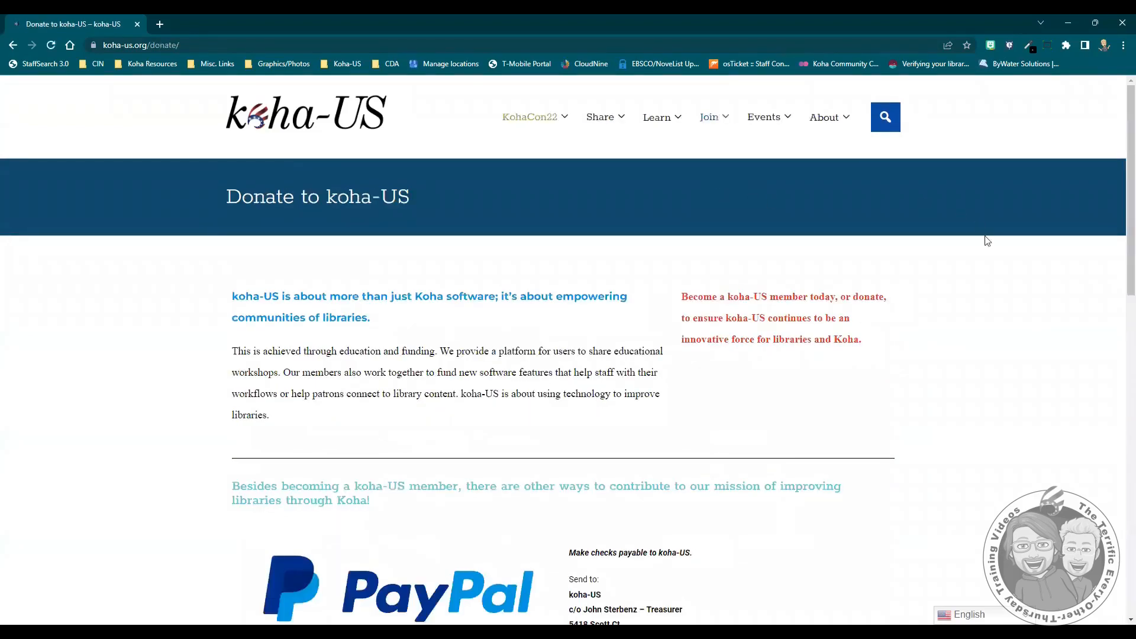
pyautogui.scroll(-2, 993, 266)
pyautogui.scroll(-9, 992, 266)
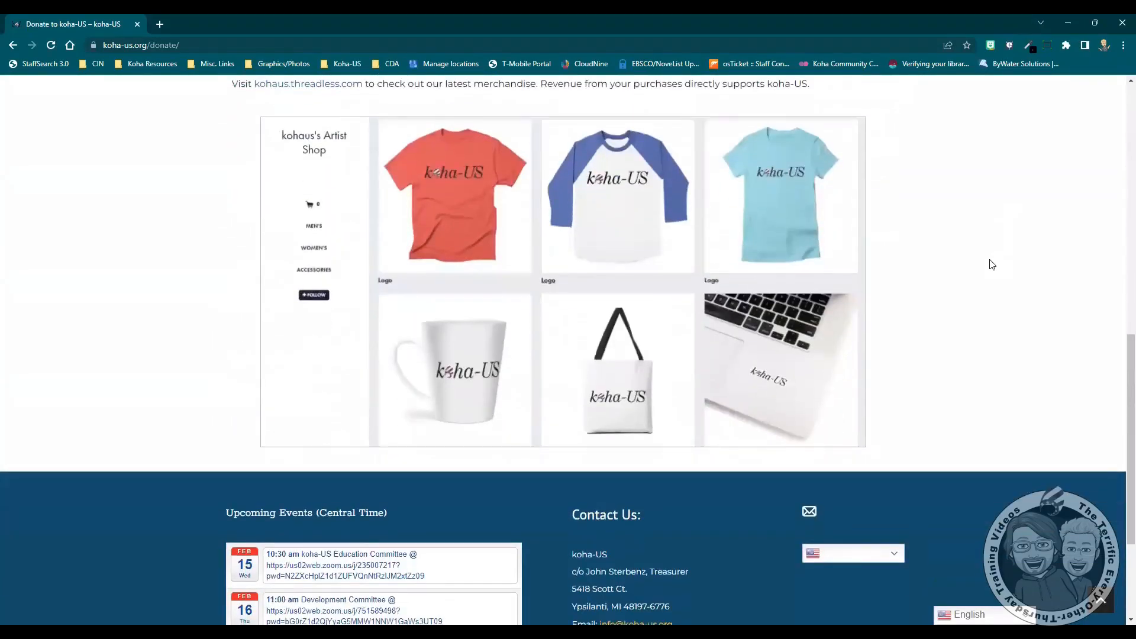
pyautogui.scroll(11, 992, 265)
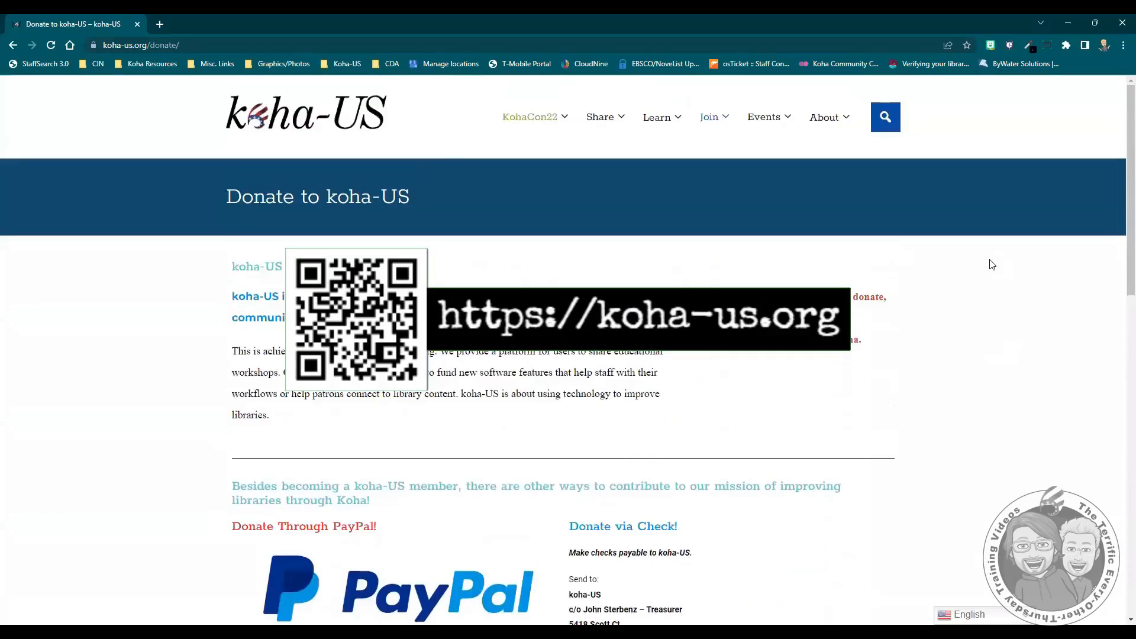
# In the koha-US staff interface, go to the Libraries list and open the West Branch library for modification.
pyautogui.click(341, 119)
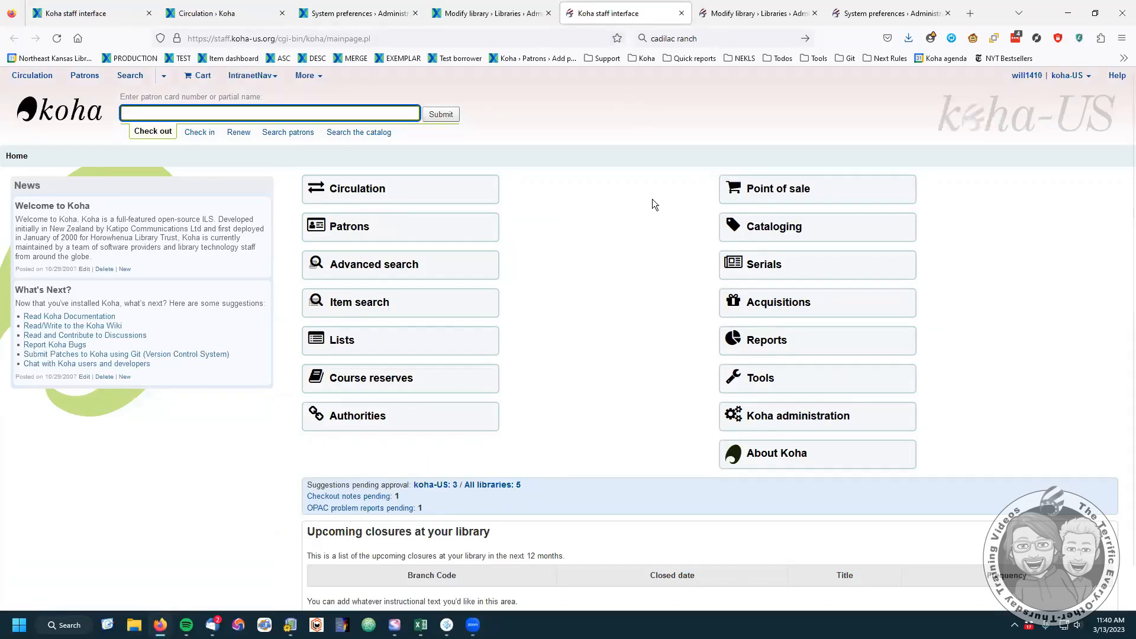
pyautogui.click(746, 18)
pyautogui.click(698, 283)
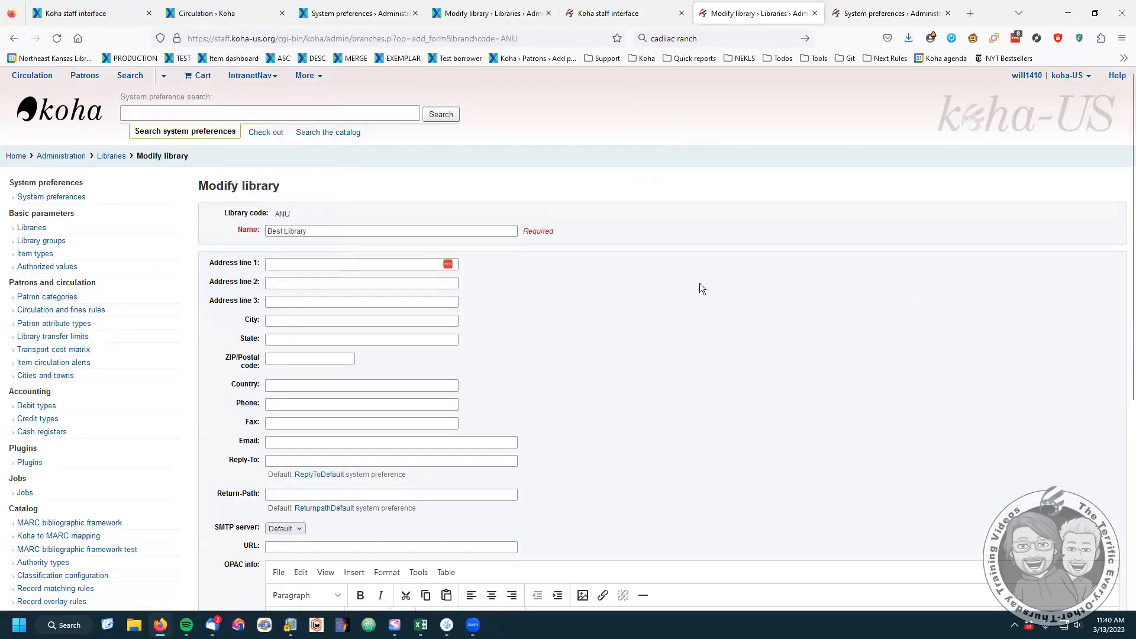
pyautogui.click(112, 156)
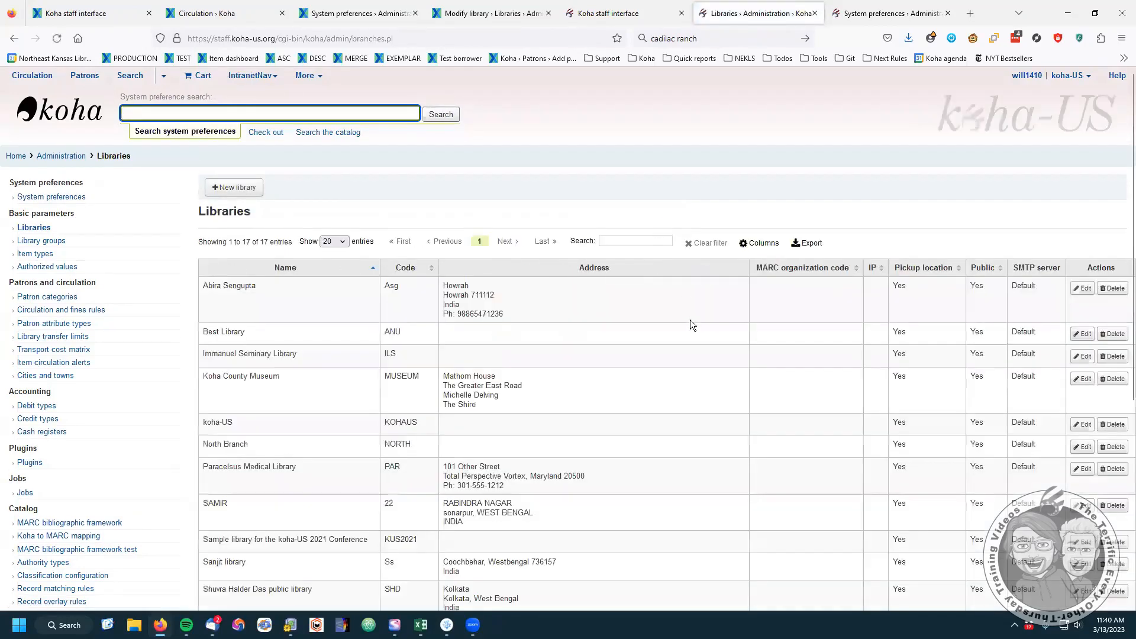
pyautogui.scroll(-2, 690, 319)
pyautogui.scroll(-4, 692, 327)
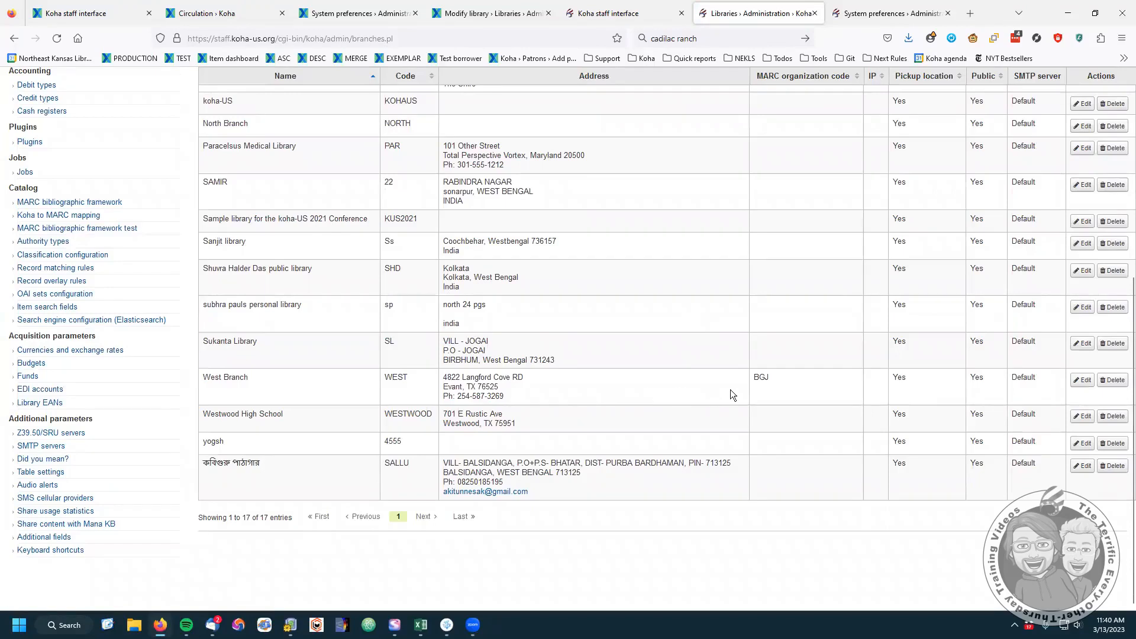
pyautogui.click(1078, 384)
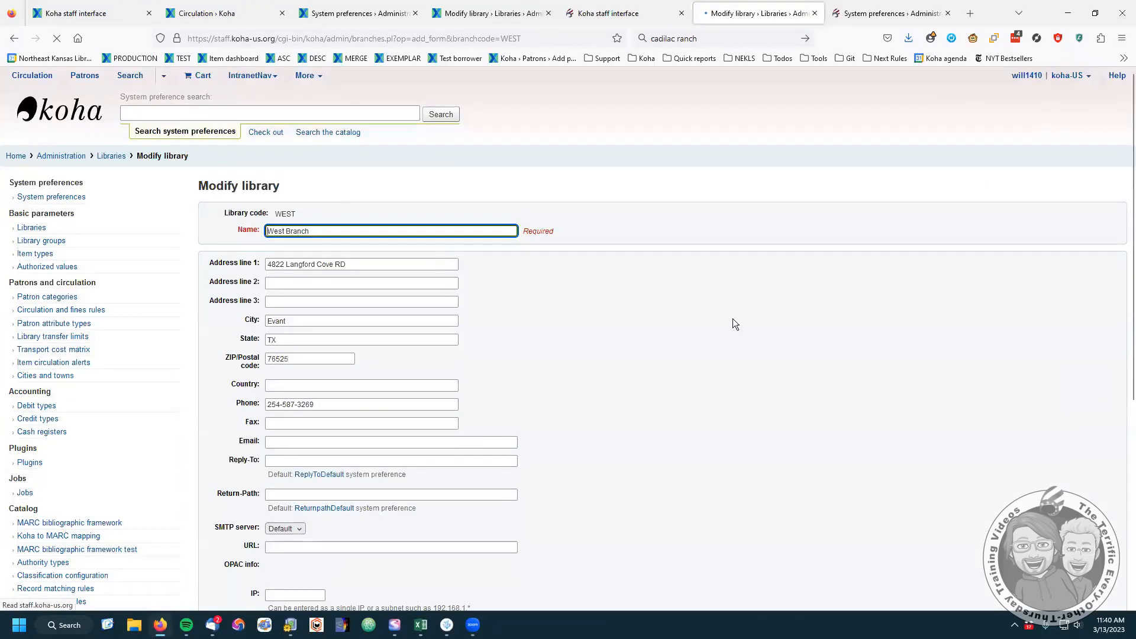
# Examine the West Branch library form's fields, highlighting the labels of address lines 1, 2 and 3.
pyautogui.scroll(-2, 725, 312)
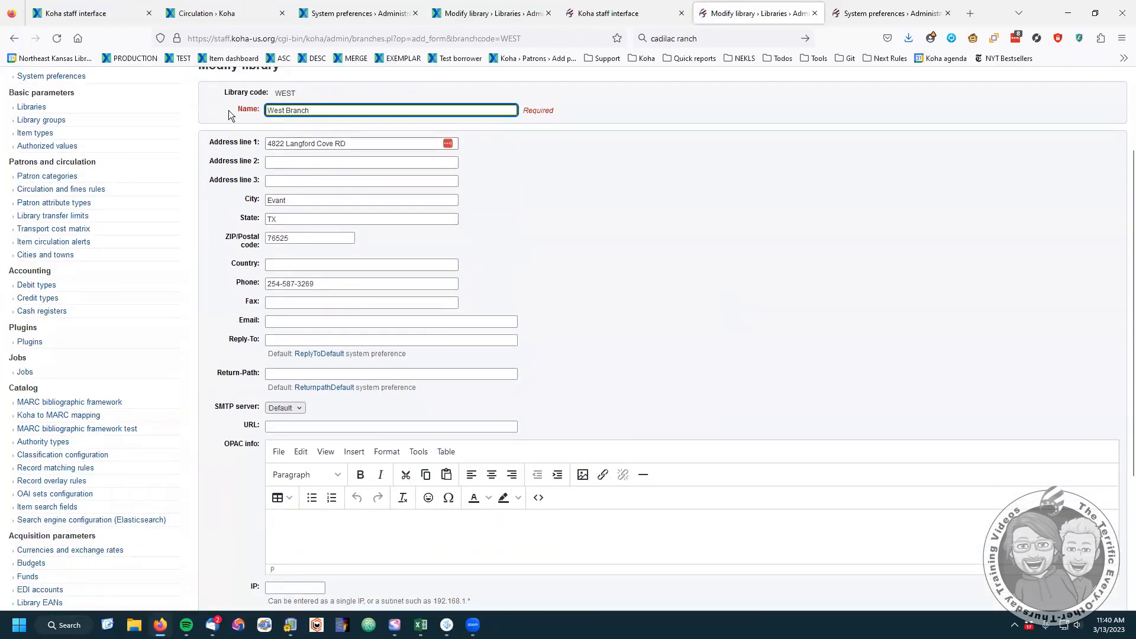
pyautogui.scroll(-3, 214, 362)
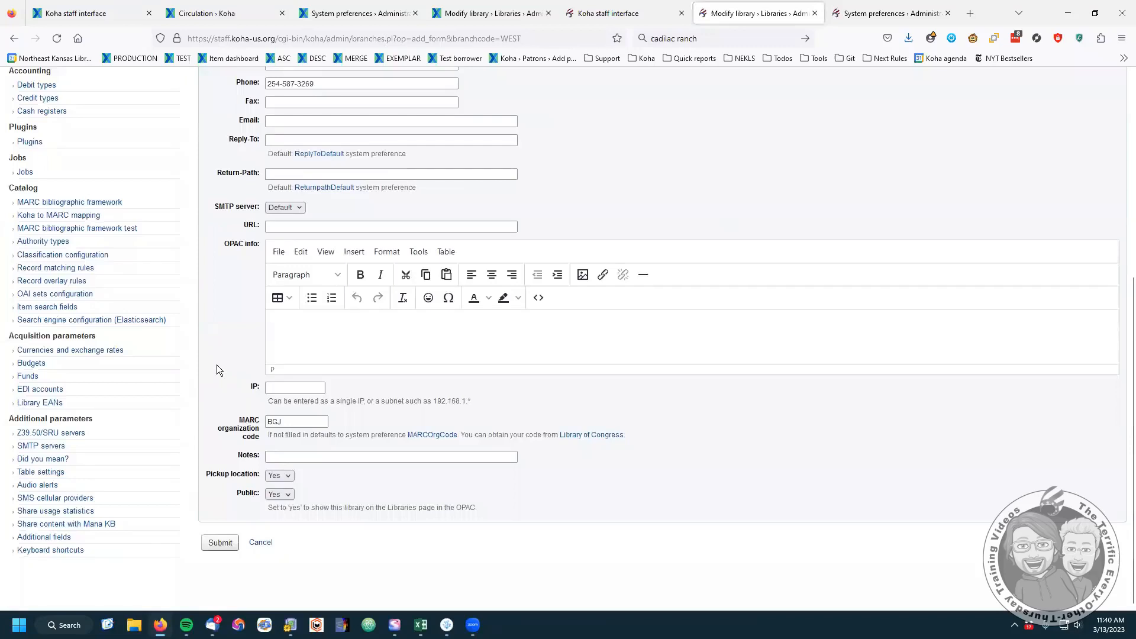
pyautogui.scroll(5, 217, 365)
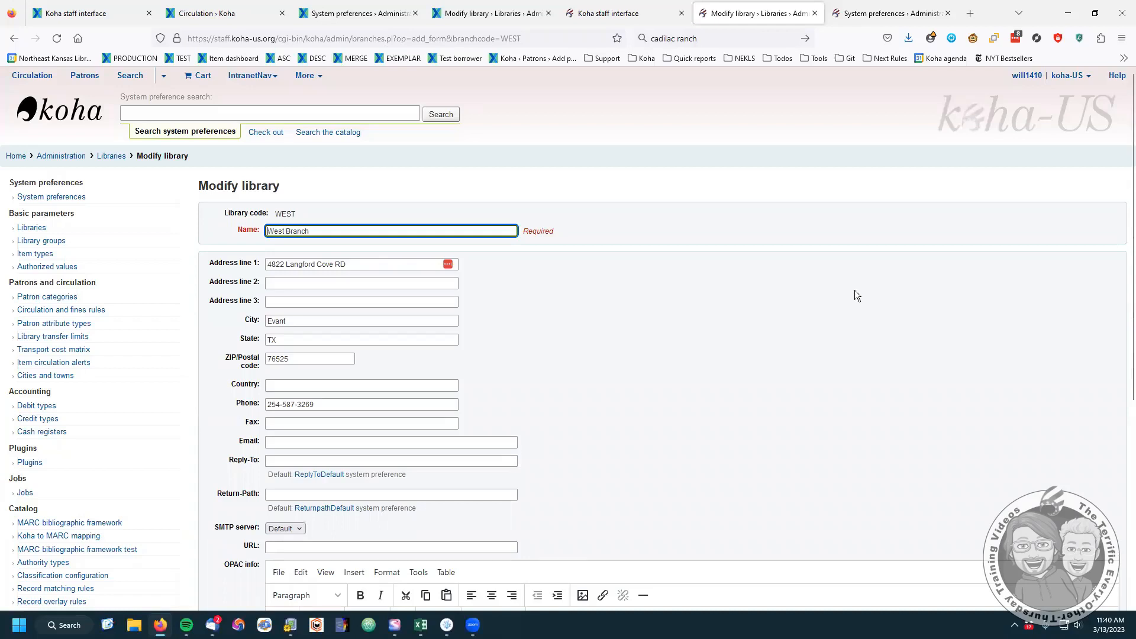
pyautogui.moveTo(210, 265); pyautogui.dragTo(258, 267)
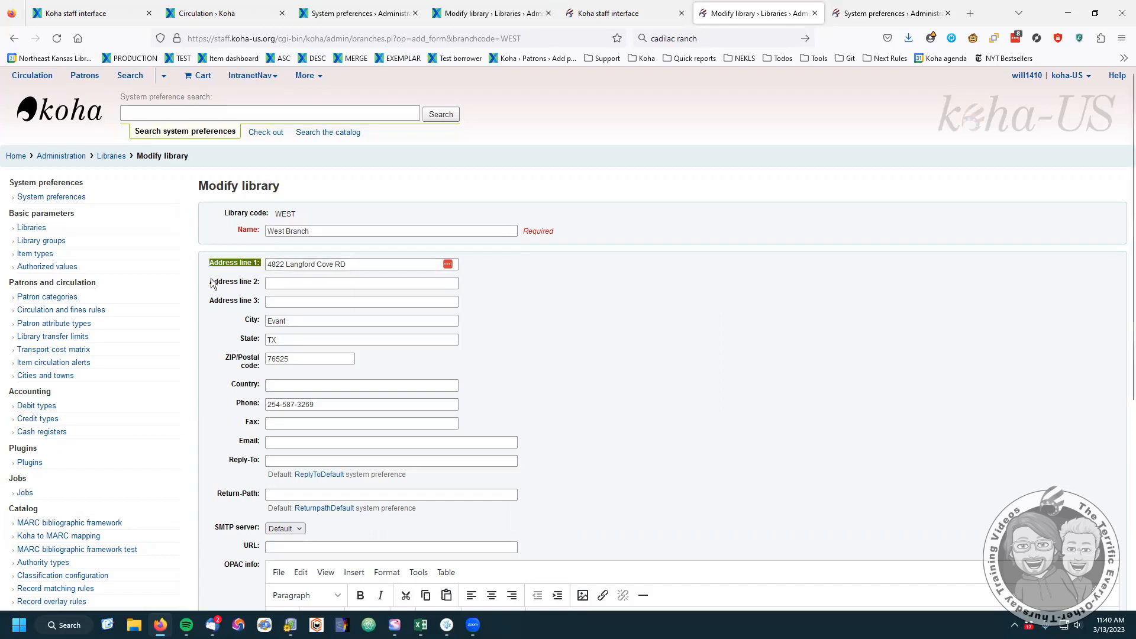
pyautogui.moveTo(211, 283); pyautogui.dragTo(261, 283)
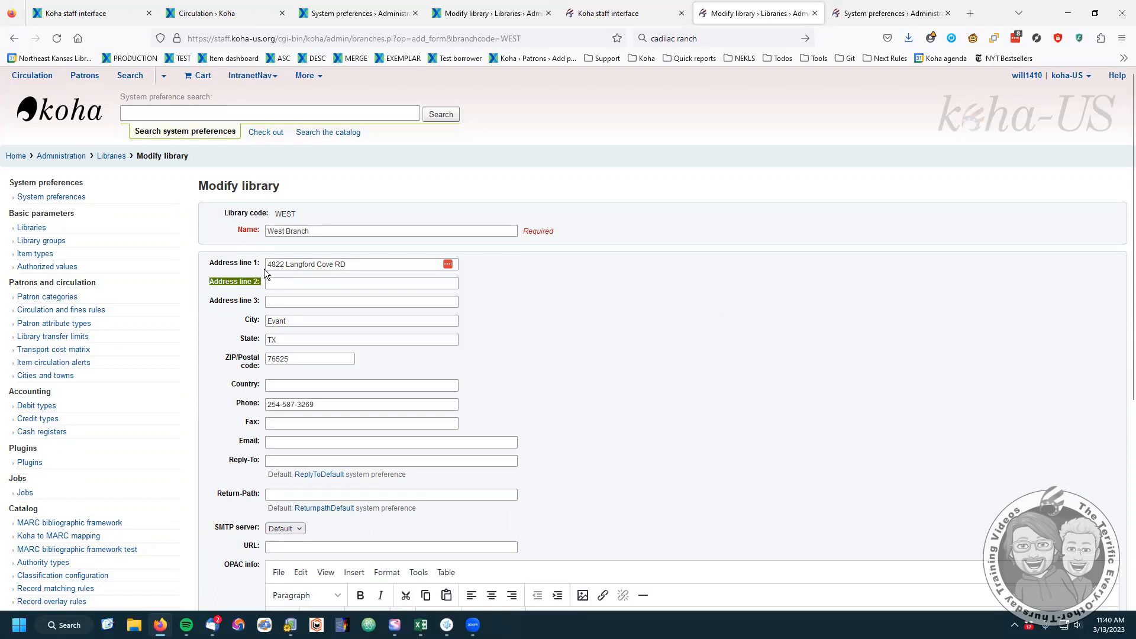
pyautogui.moveTo(210, 304); pyautogui.dragTo(263, 303)
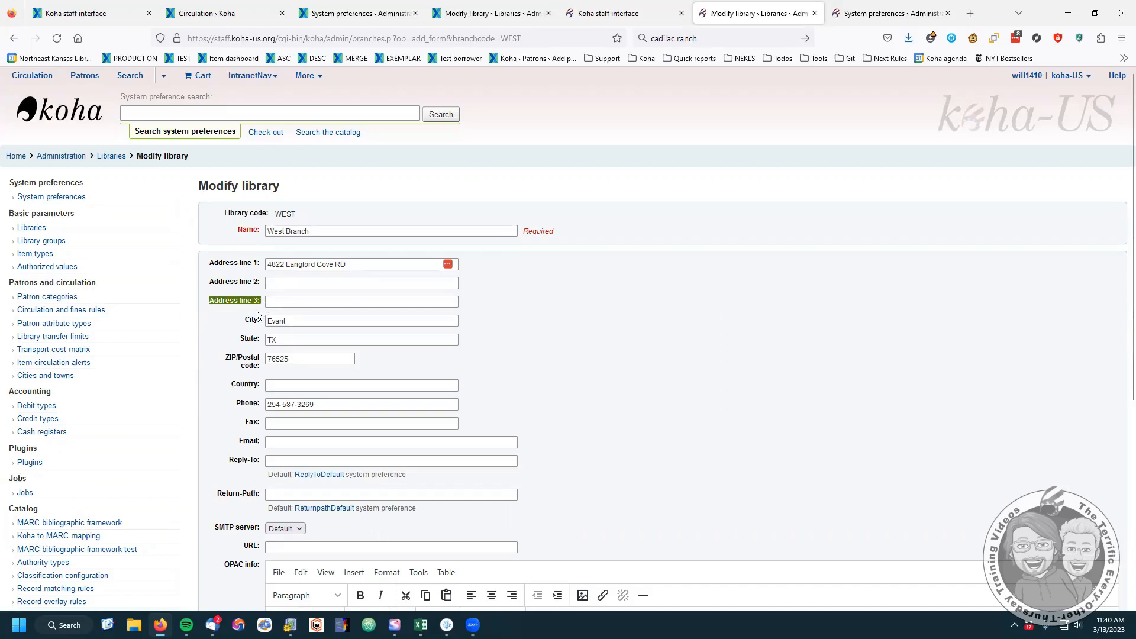
pyautogui.click(206, 269)
pyautogui.moveTo(206, 269); pyautogui.dragTo(261, 266)
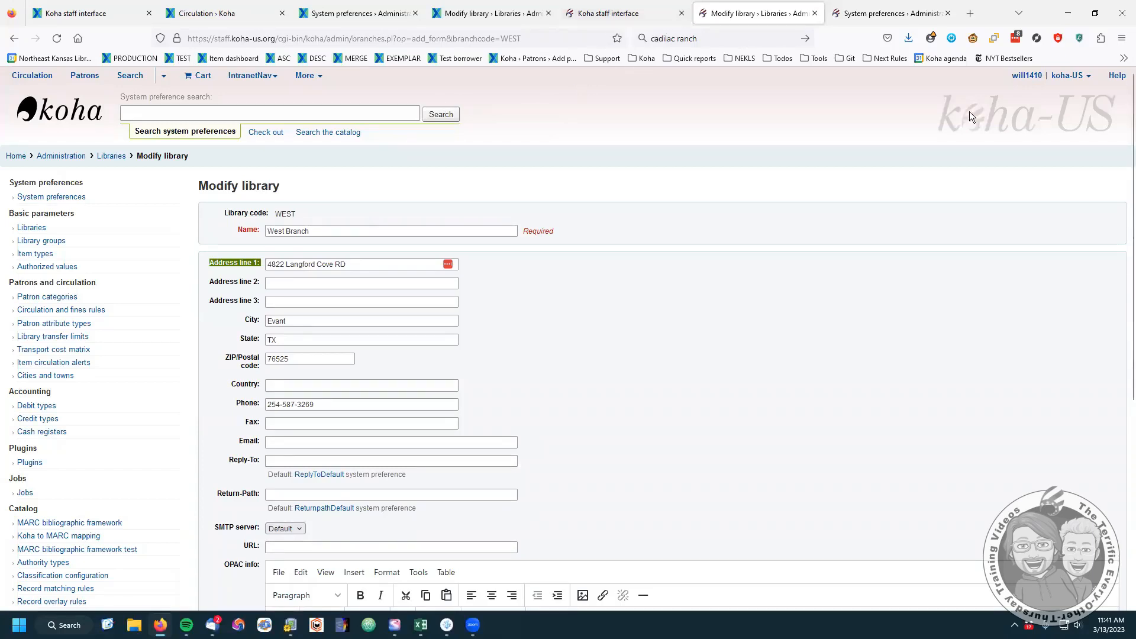
# Switch to the Atchison Public Library form on the Northeast Kansas system and highlight its KLE Code label.
pyautogui.click(497, 18)
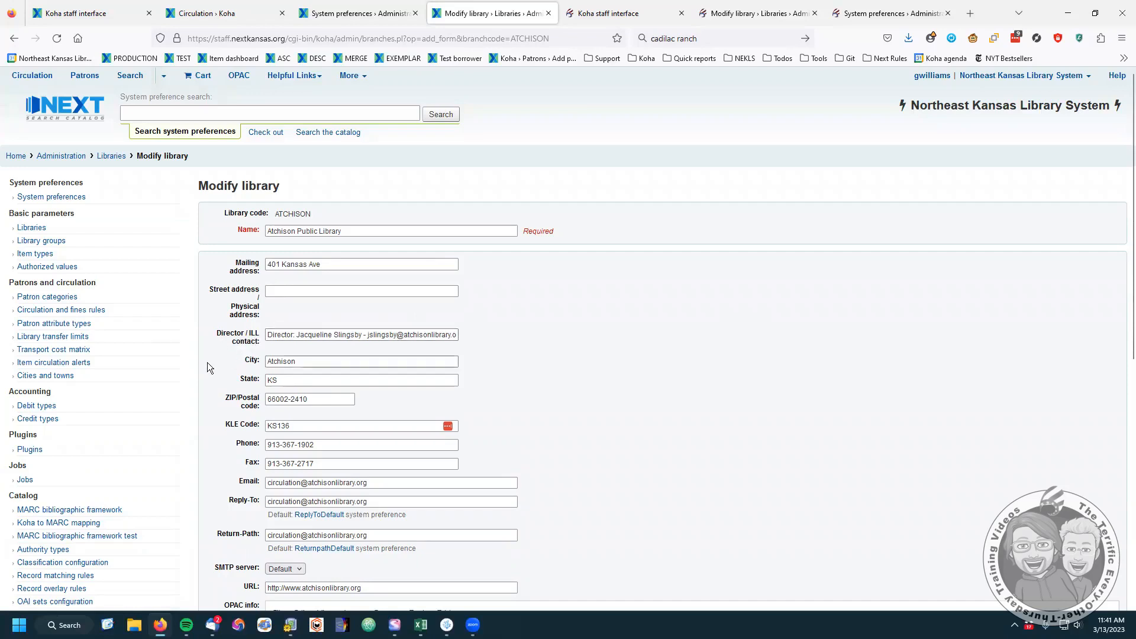
pyautogui.scroll(-2, 207, 362)
pyautogui.moveTo(226, 303); pyautogui.dragTo(261, 308)
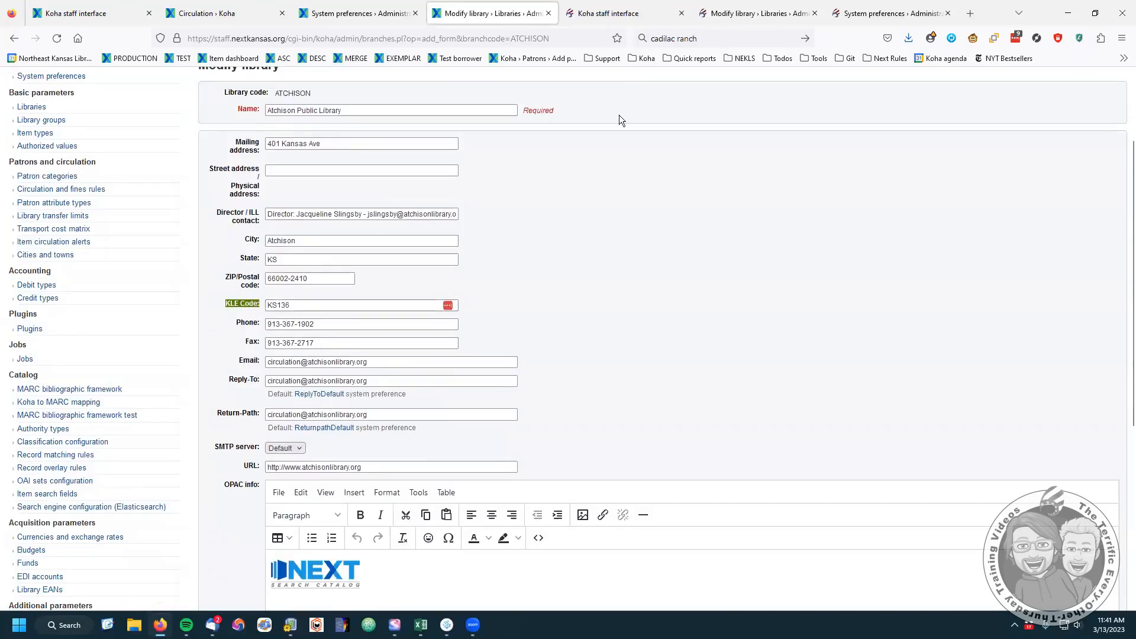
# Compare the West Branch form with the Atchison Public Library form, focusing on the customized KLE Code field.
pyautogui.click(751, 14)
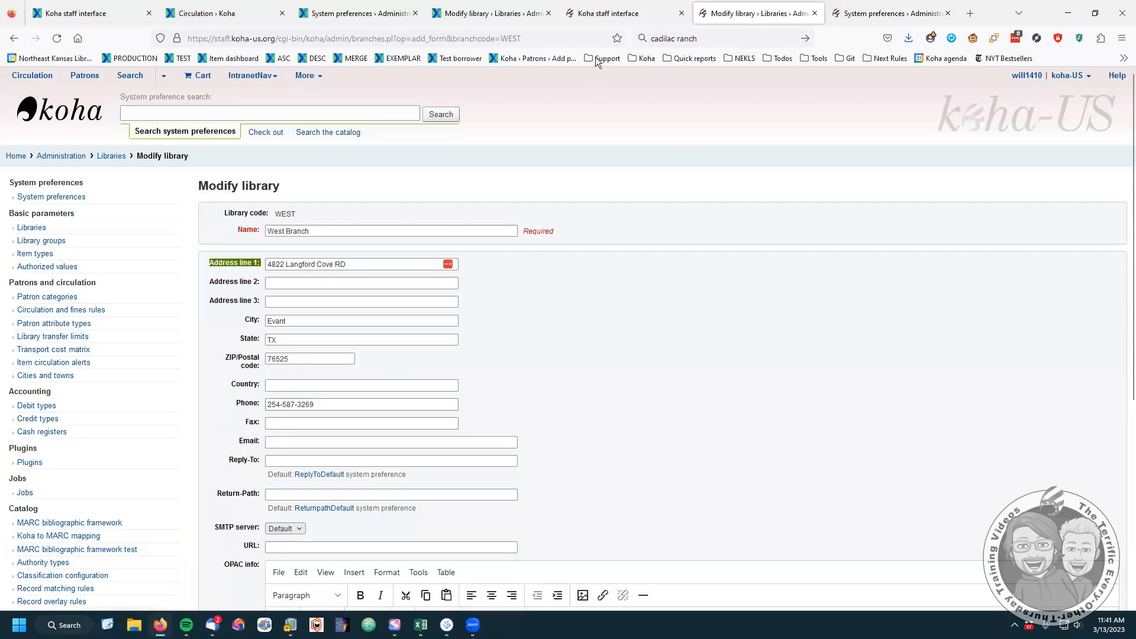
pyautogui.click(609, 14)
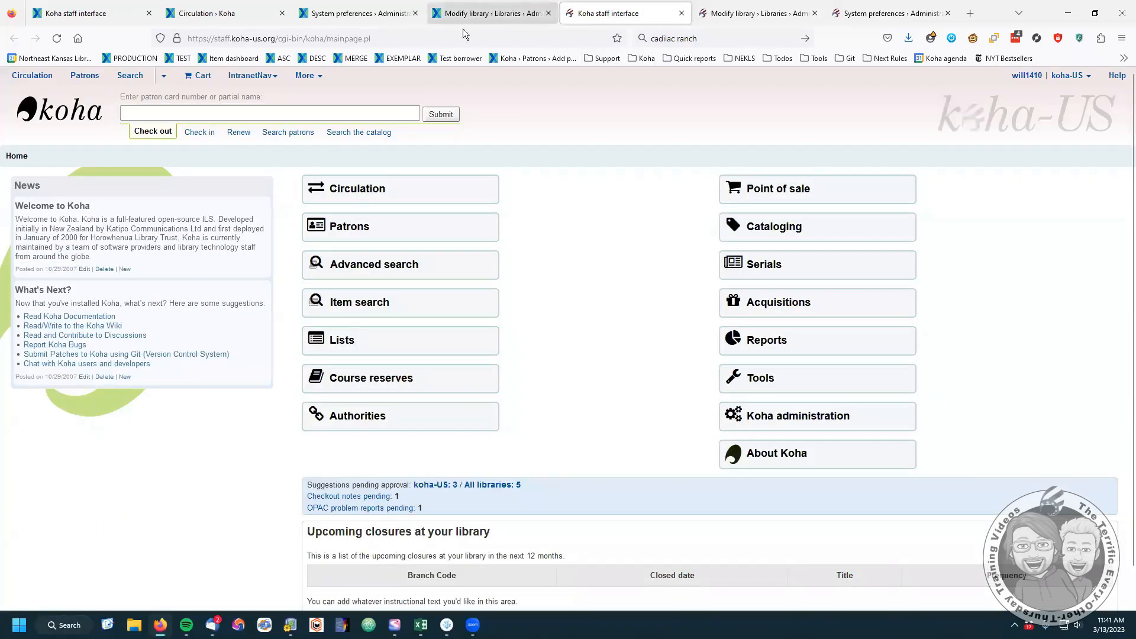
pyautogui.click(473, 14)
pyautogui.moveTo(220, 308); pyautogui.dragTo(269, 306)
pyautogui.click(298, 301)
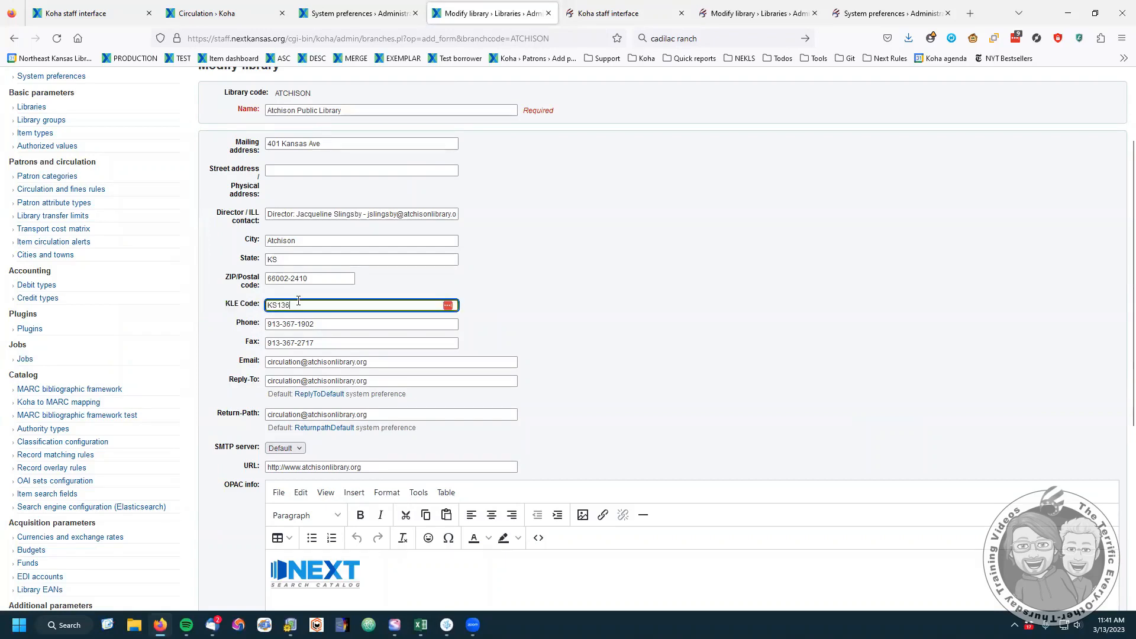
pyautogui.scroll(3, 217, 334)
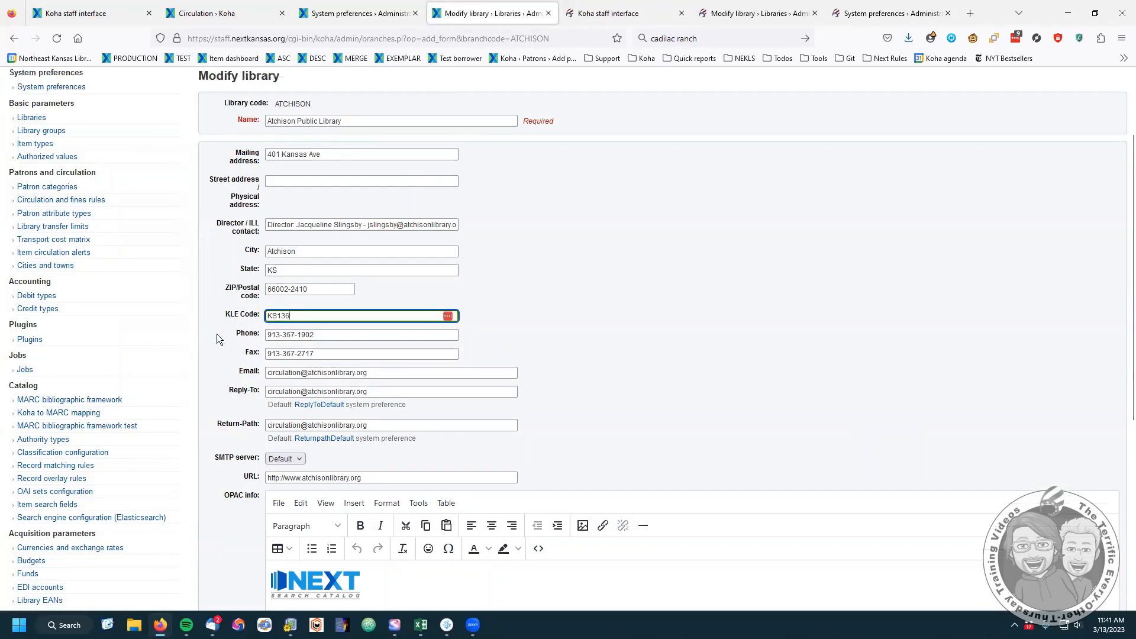
# Open IntranetUserJS for editing and paste the code relabelling library fields as Mailing address, Street address / Physical address, Director / ILL contact and KLE Code.
pyautogui.click(890, 13)
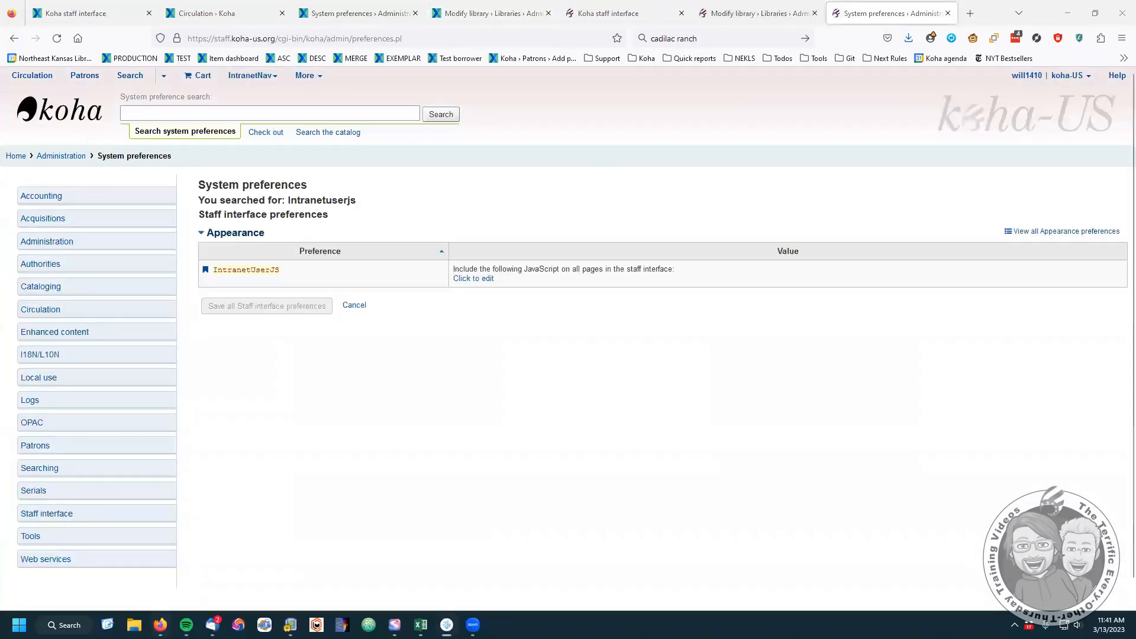
pyautogui.click(466, 278)
pyautogui.click(505, 384)
pyautogui.hotkey('ctrl', 'v')
pyautogui.scroll(-6, 327, 444)
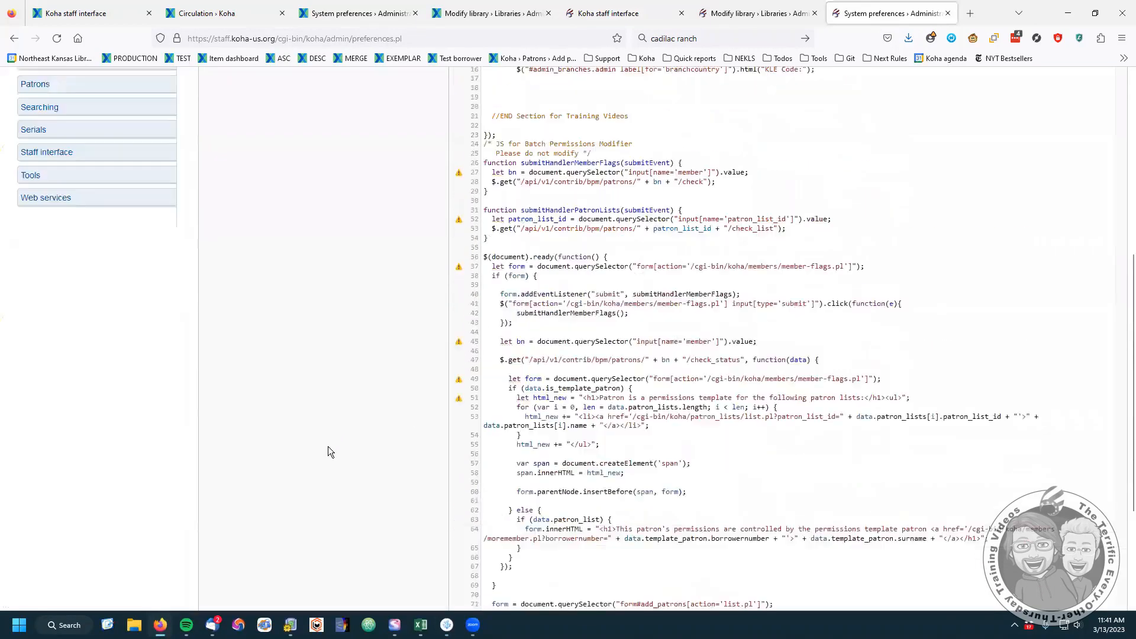
pyautogui.scroll(5, 328, 446)
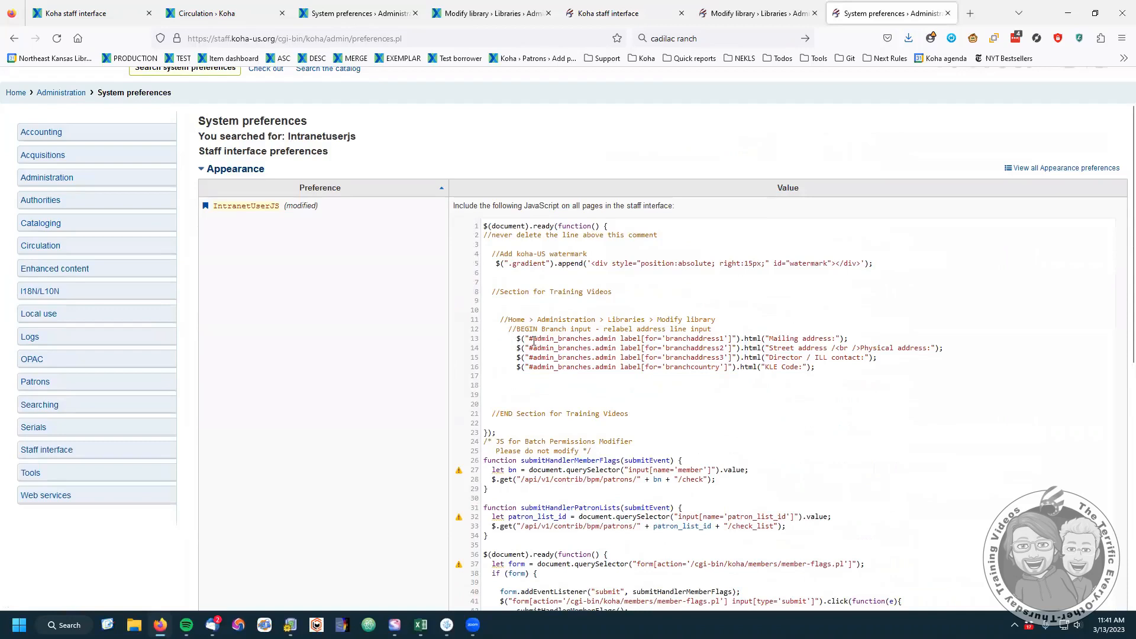
# Highlight the #admin_branches.admin selector and the Mailing address and Director / ILL contact texts in the relabelling code.
pyautogui.moveTo(529, 339); pyautogui.dragTo(615, 339)
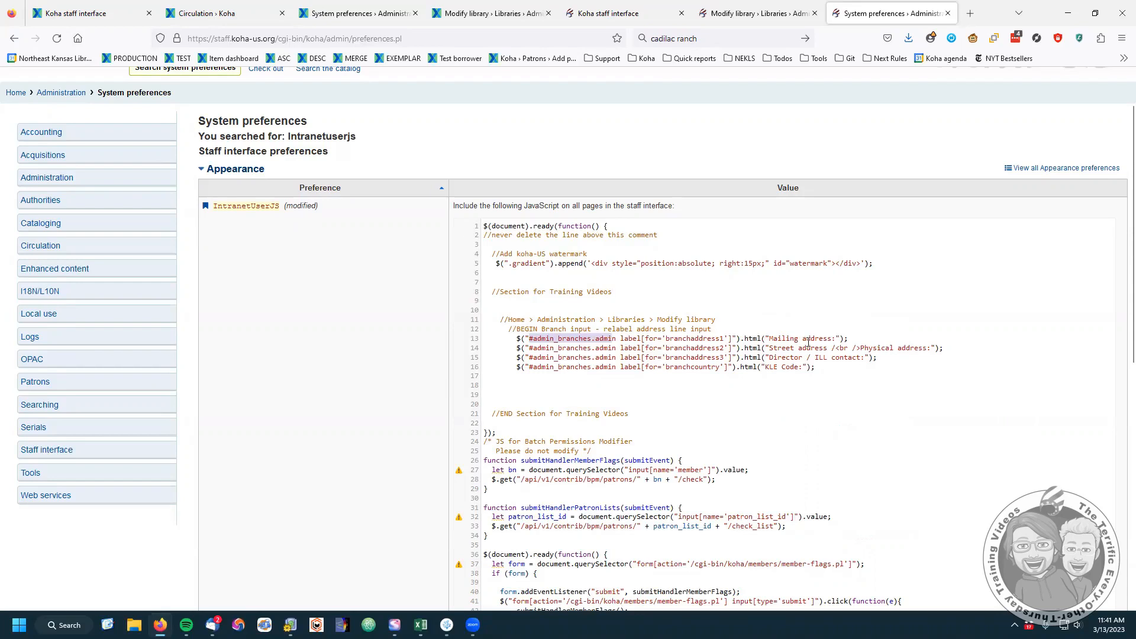
pyautogui.moveTo(769, 338); pyautogui.dragTo(831, 338)
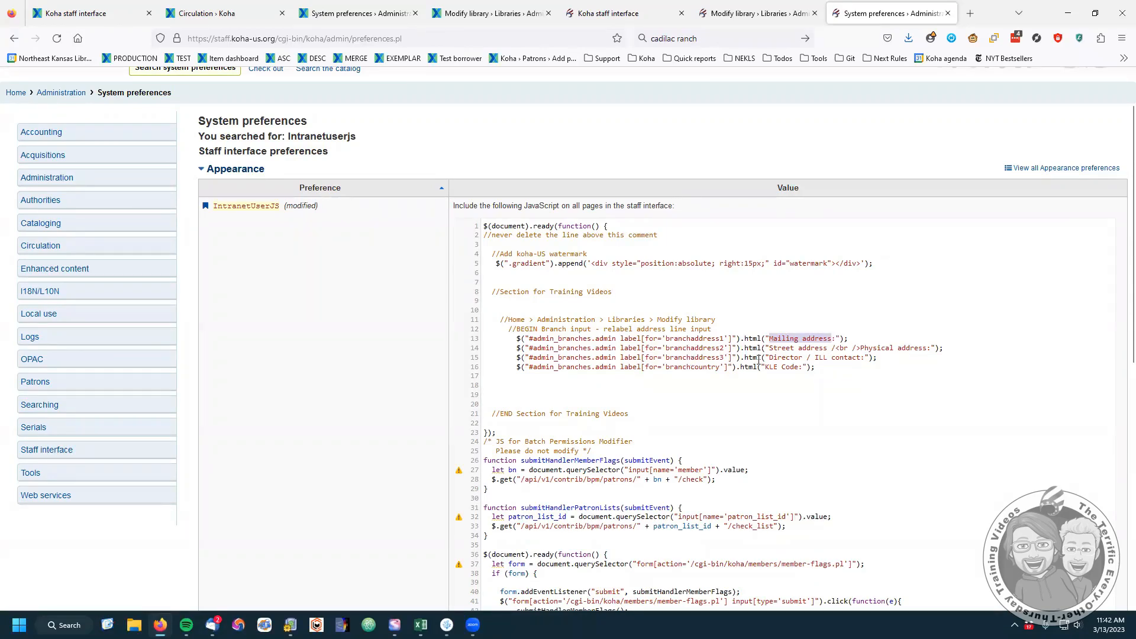
pyautogui.moveTo(770, 357); pyautogui.dragTo(865, 355)
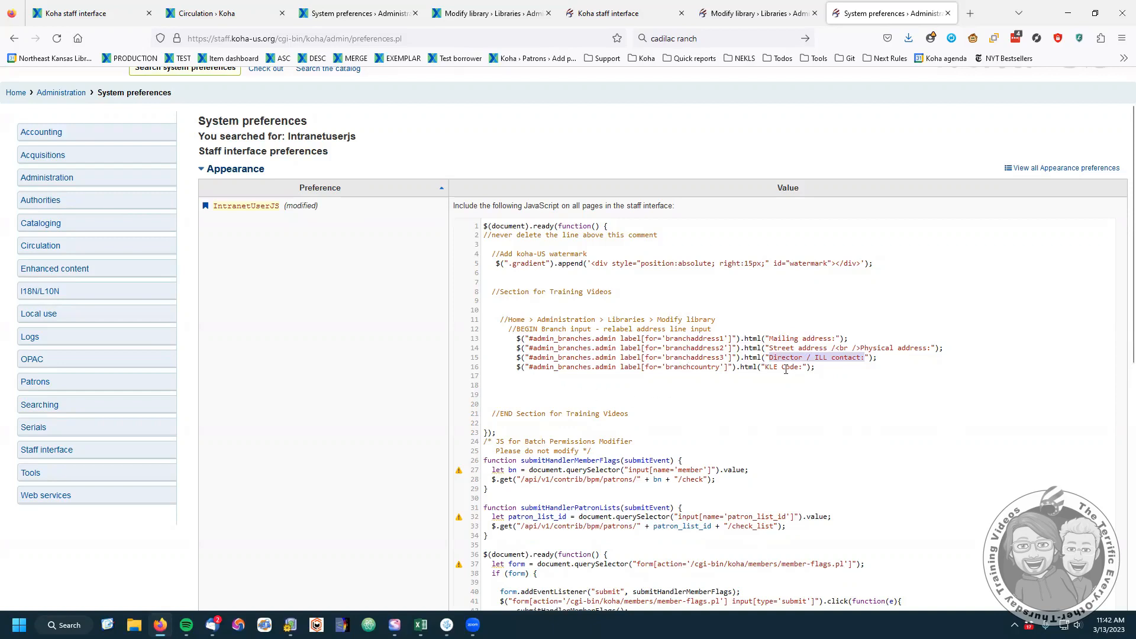
# Save the staff interface preferences and reload the West Branch form on the Modify library page.
pyautogui.scroll(-8, 342, 448)
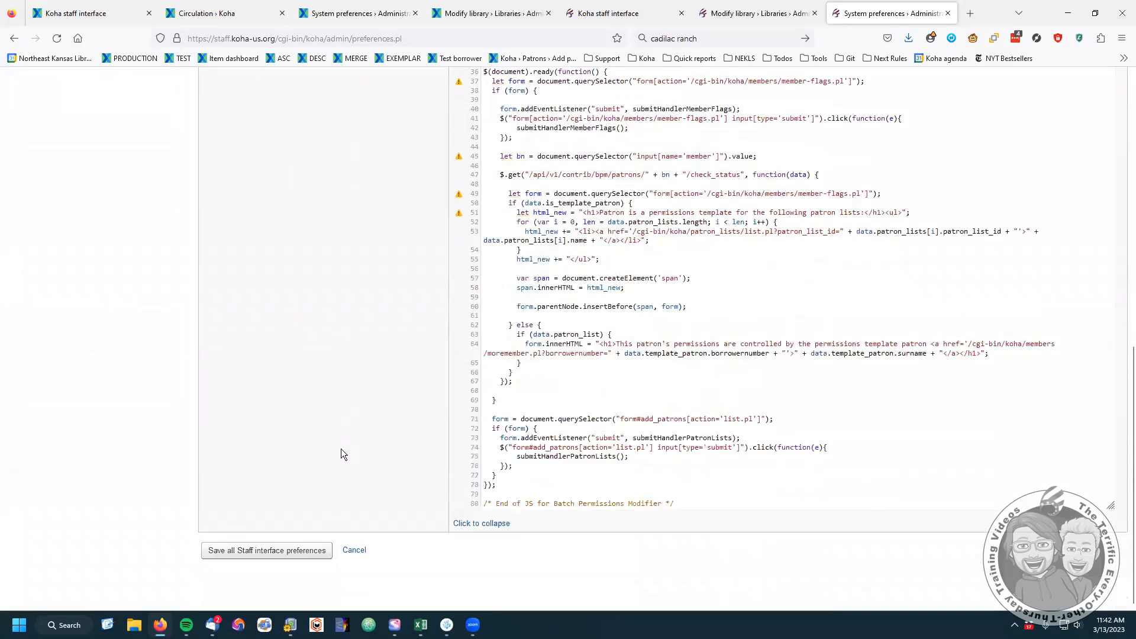
pyautogui.click(300, 549)
pyautogui.click(757, 13)
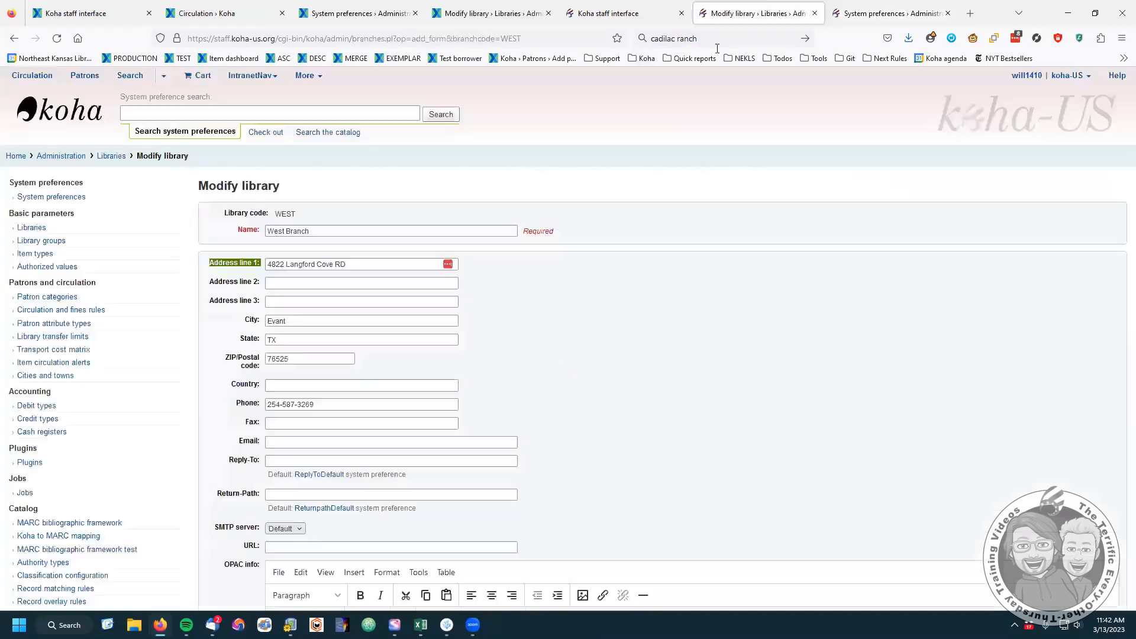
pyautogui.press('Tab')
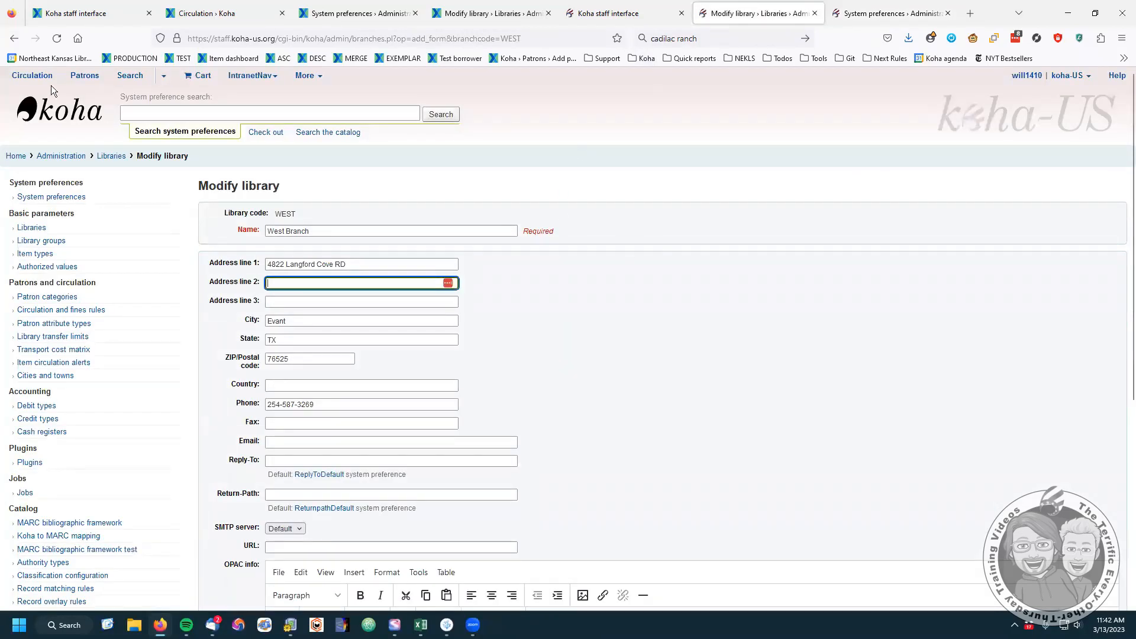
pyautogui.click(54, 39)
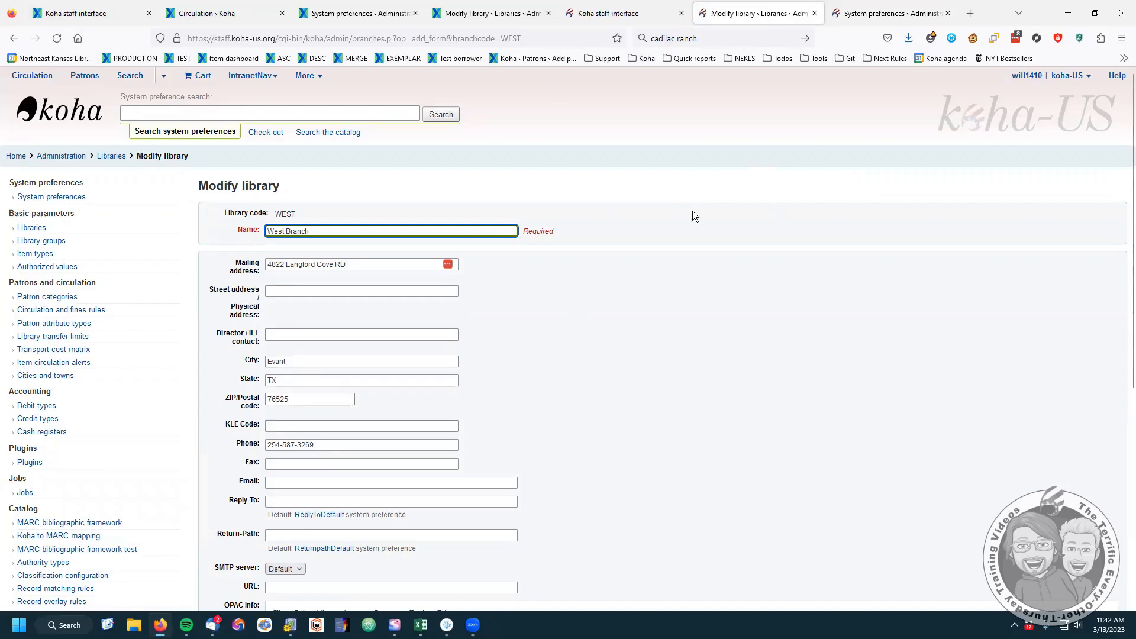
# Examine the field labels on the West Branch form from the address fields down to the submit area.
pyautogui.scroll(-4, 776, 366)
pyautogui.scroll(-1, 738, 303)
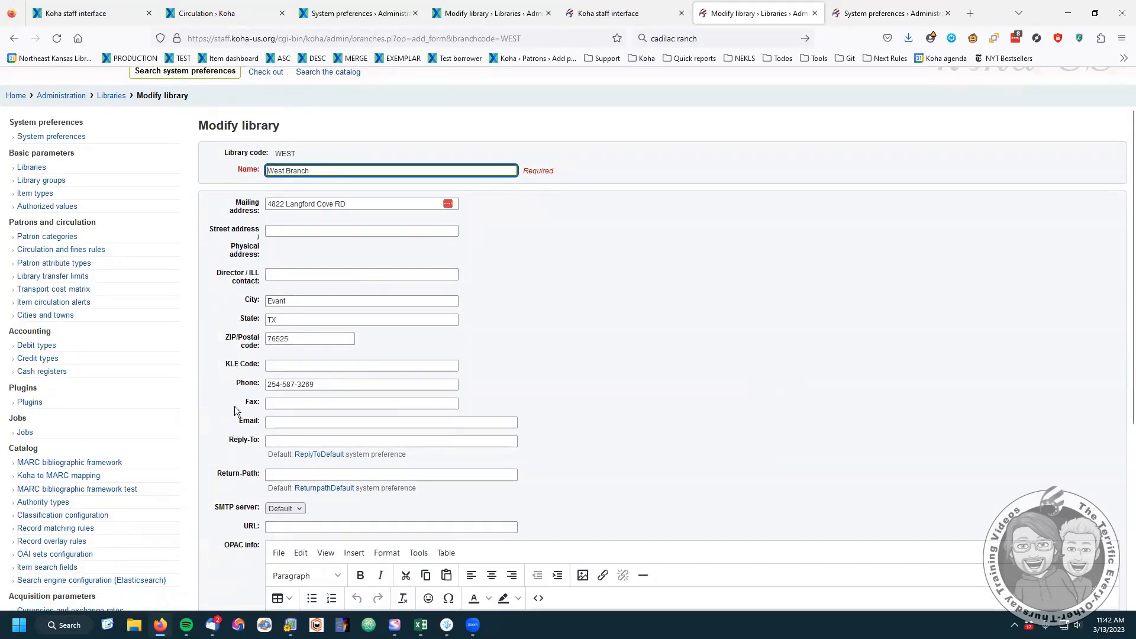
pyautogui.scroll(-4, 241, 355)
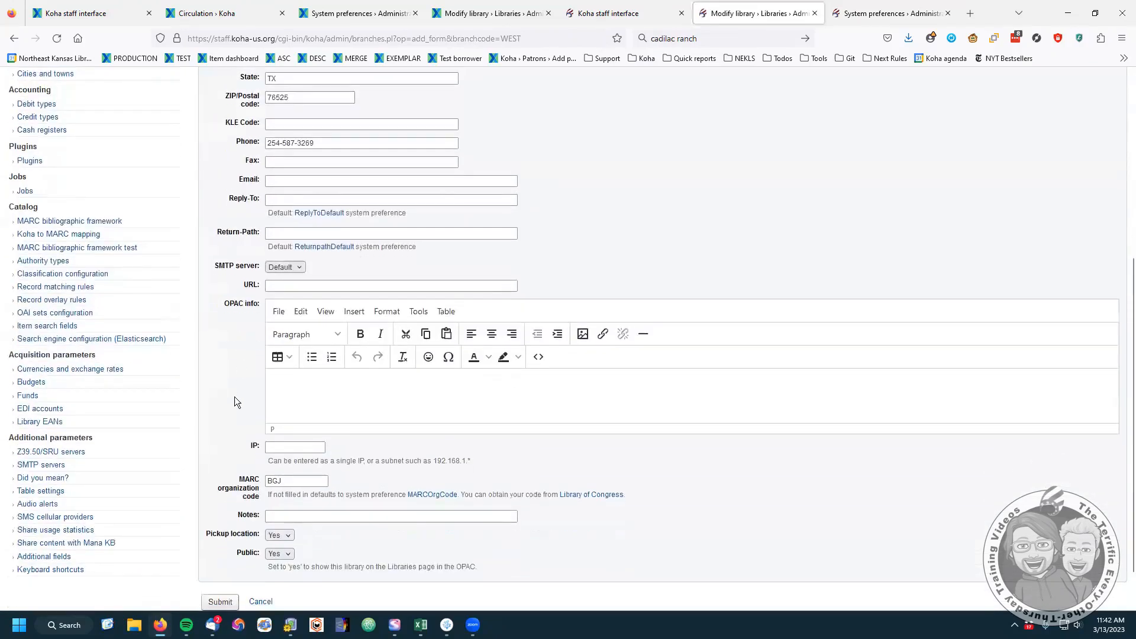
pyautogui.scroll(-1, 234, 402)
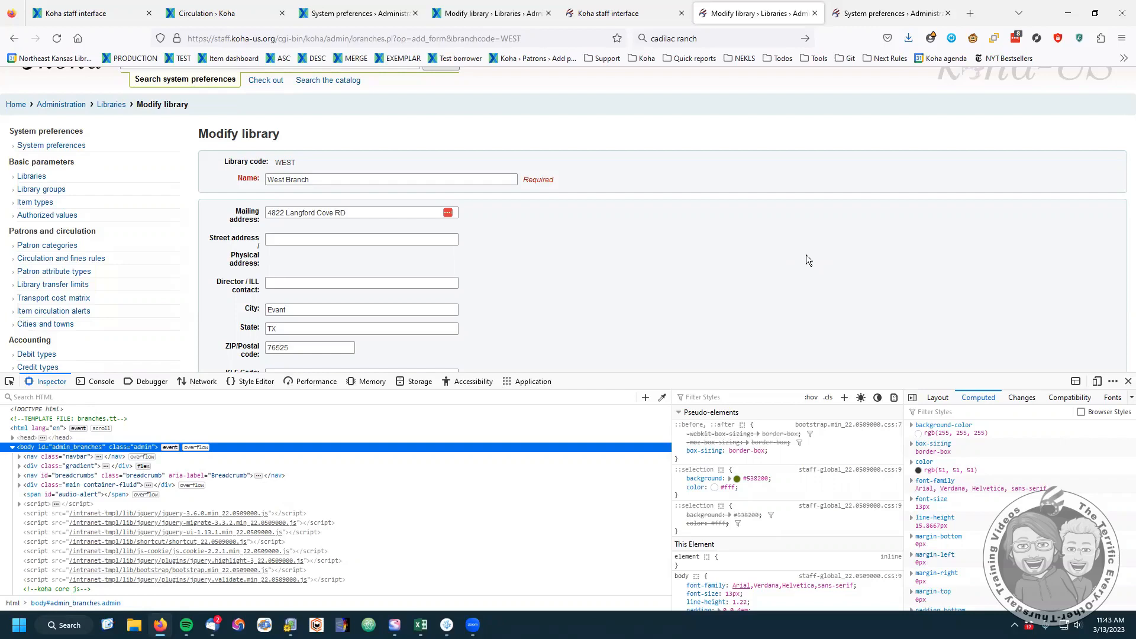
# Inspect the HTML of the Street address / Physical address label, closing the developer tools when done.
pyautogui.click(1126, 382)
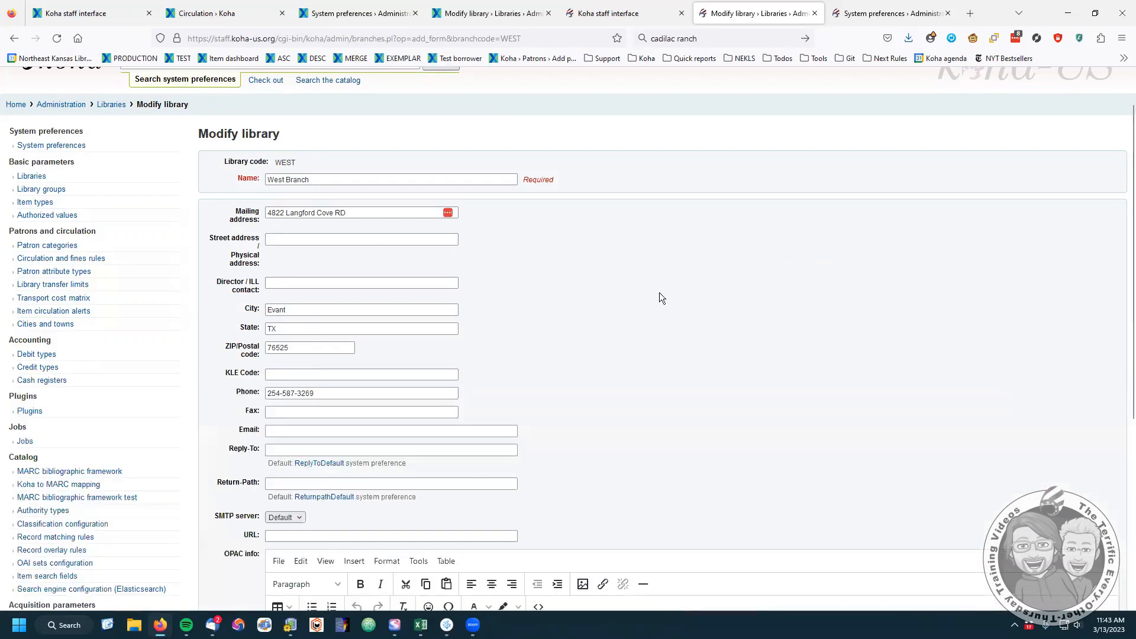
pyautogui.rightClick(233, 244)
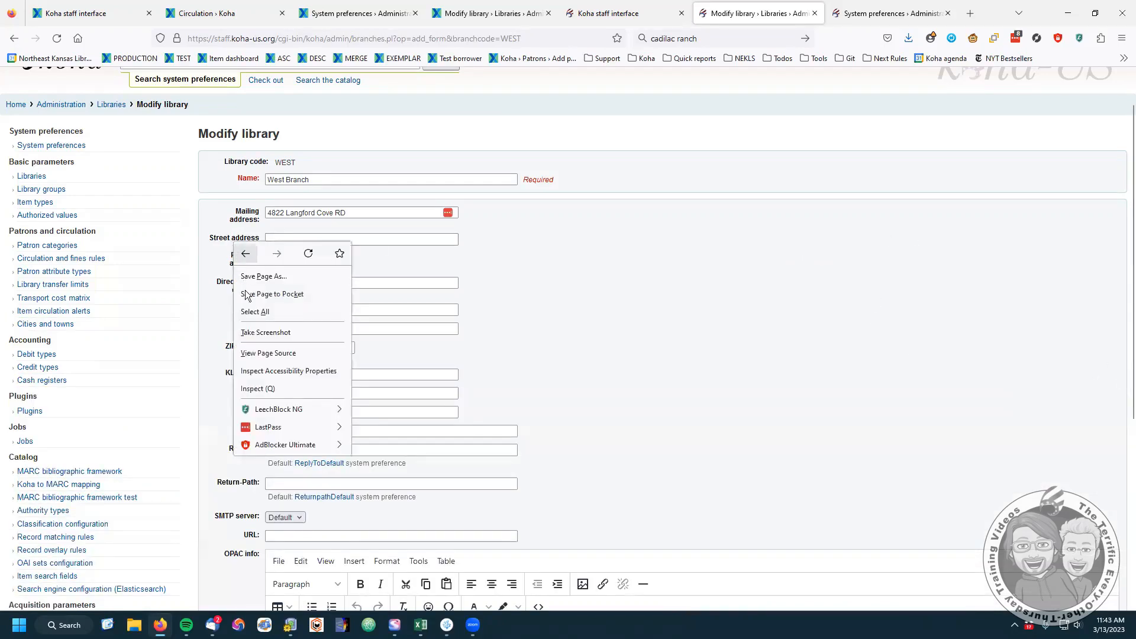
pyautogui.click(260, 388)
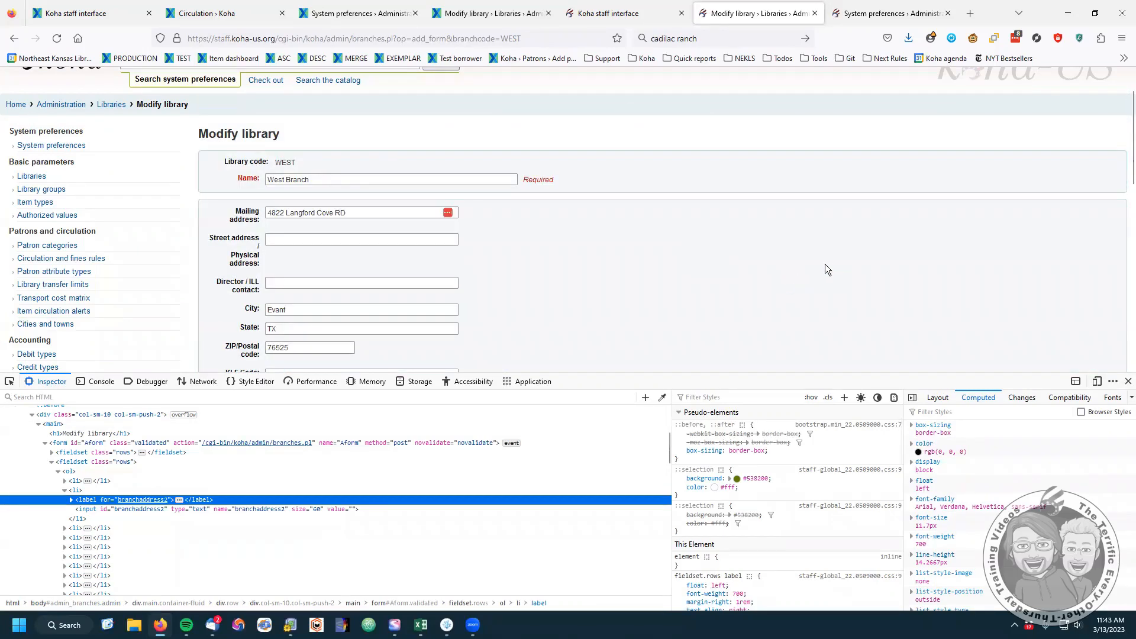
pyautogui.click(1128, 381)
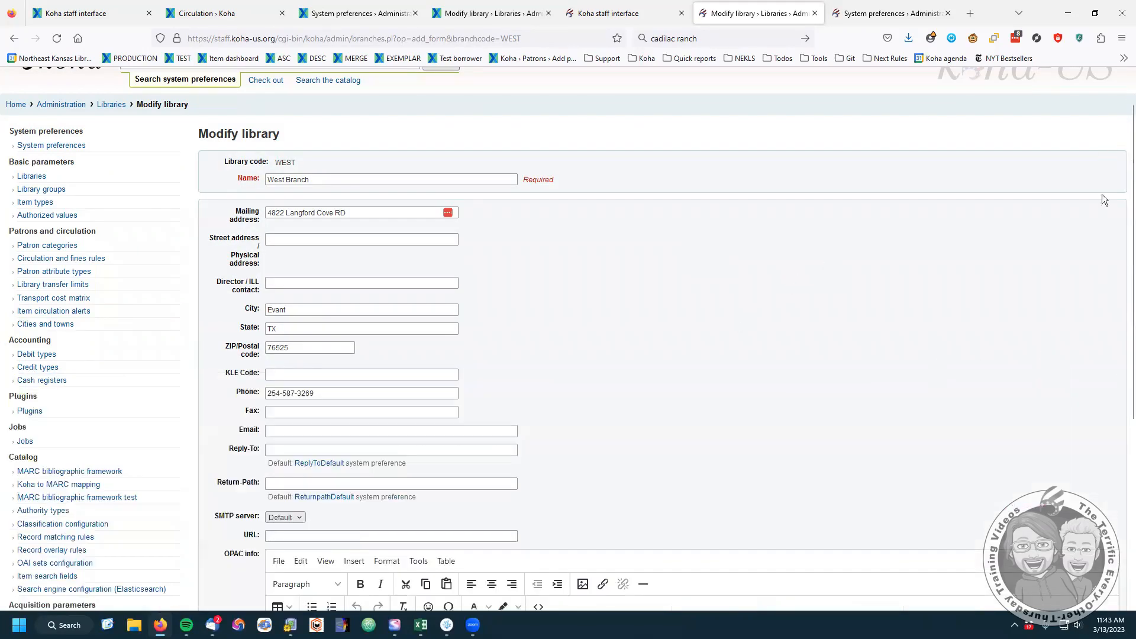
# Open Firefox's Web Developer Tools and pick the City label on the form to inspect its HTML.
pyautogui.click(1123, 38)
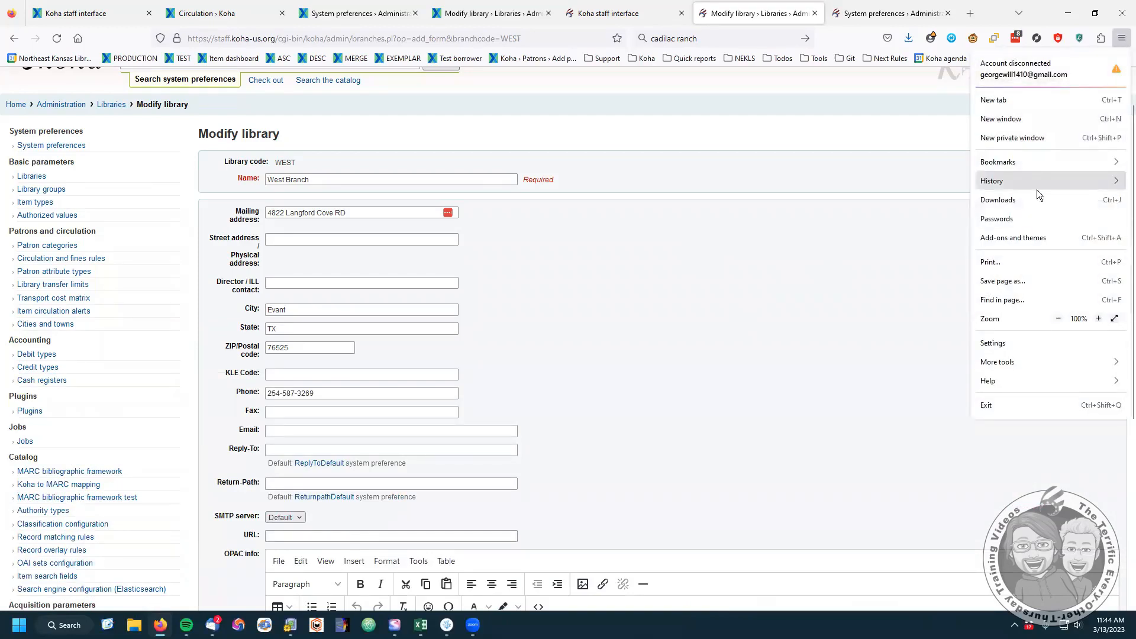
pyautogui.click(1013, 364)
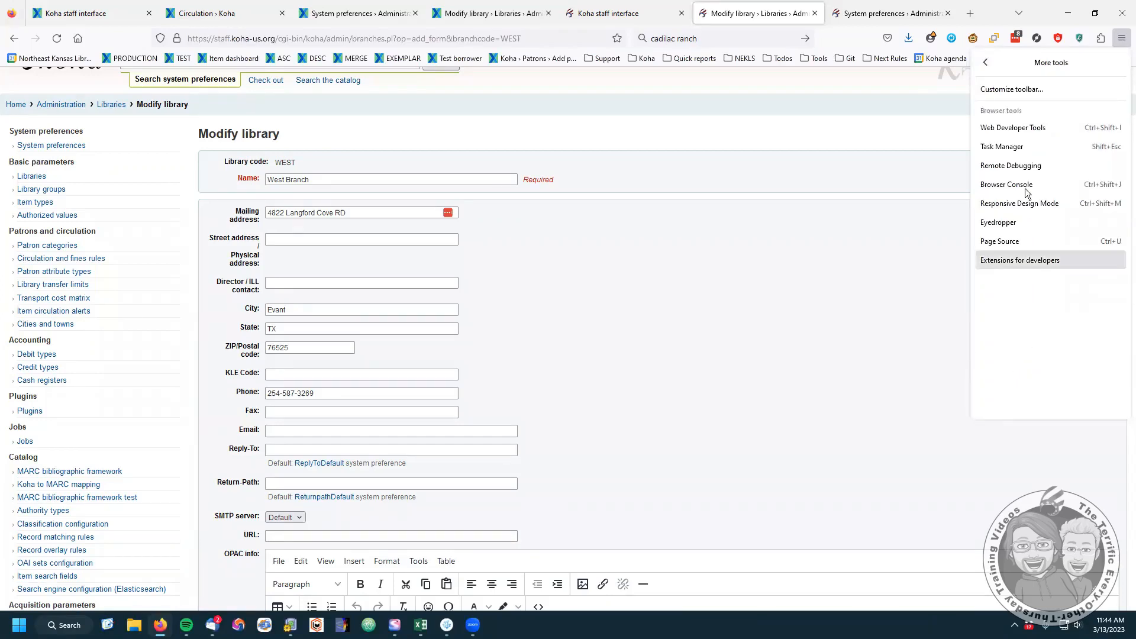
pyautogui.click(1011, 127)
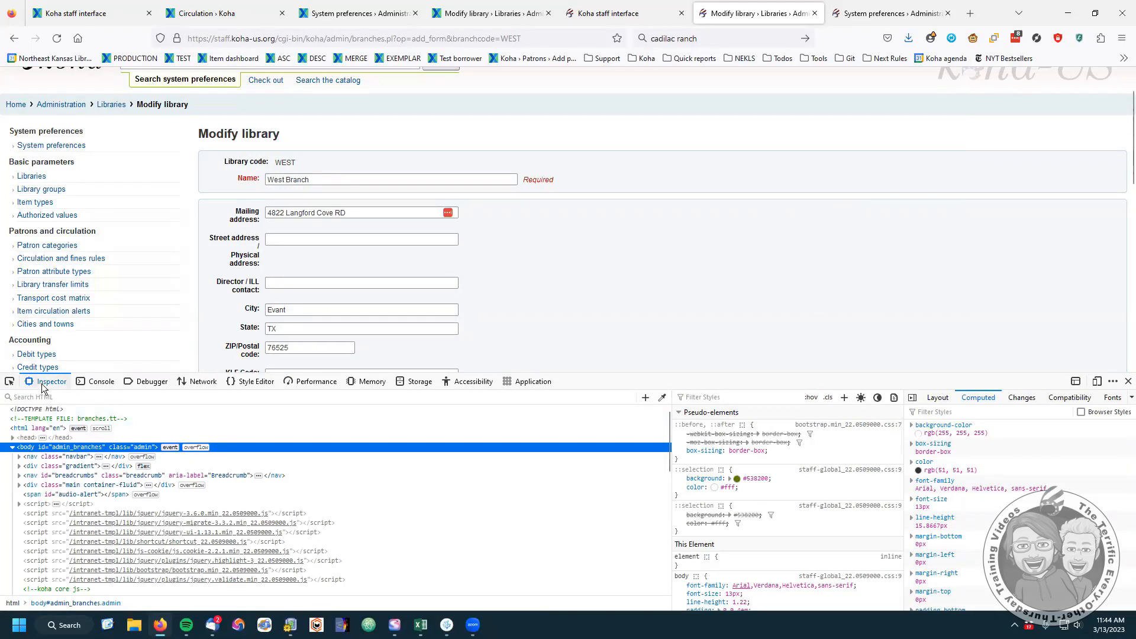
pyautogui.click(9, 384)
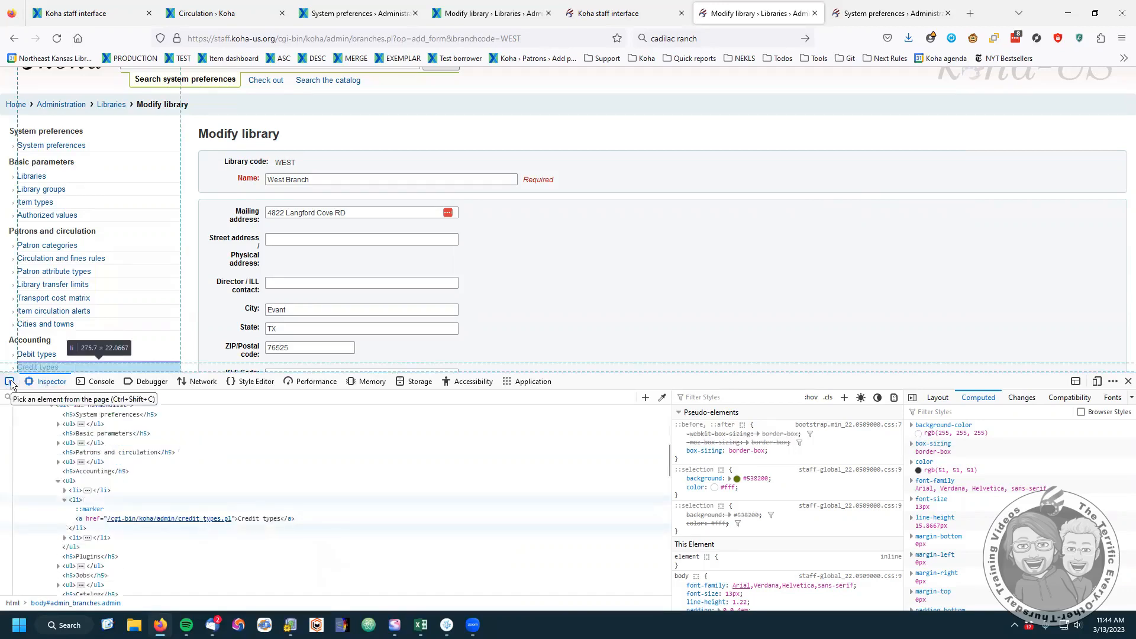
pyautogui.click(254, 311)
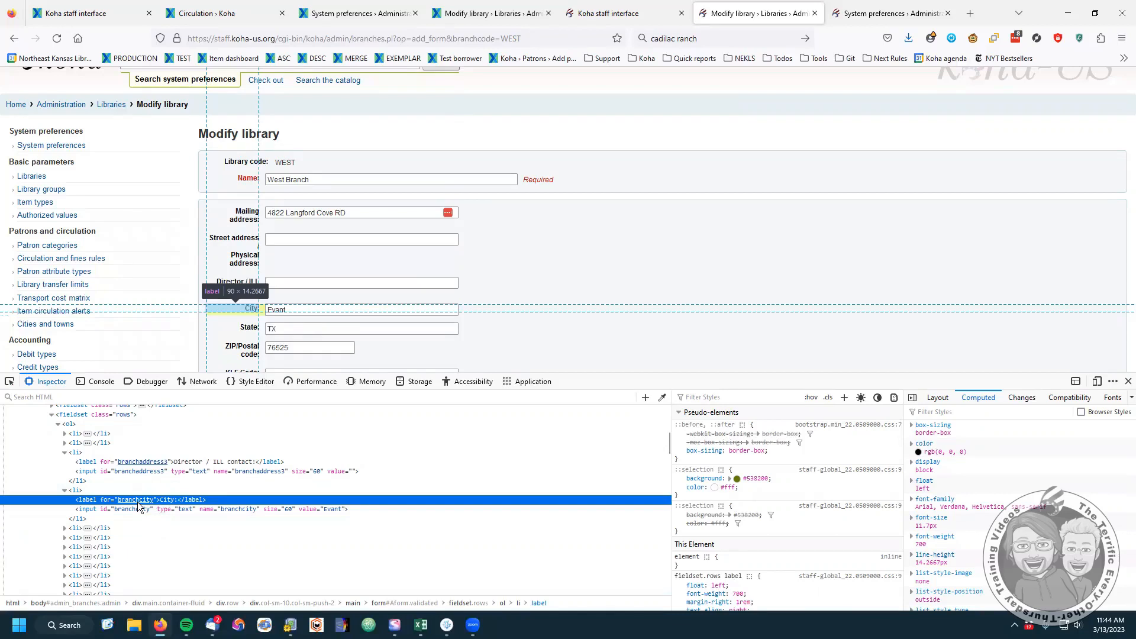
# In the IntranetUserJS code, copy the Mailing address line and paste it on a new line below the KLE Code line.
pyautogui.click(855, 18)
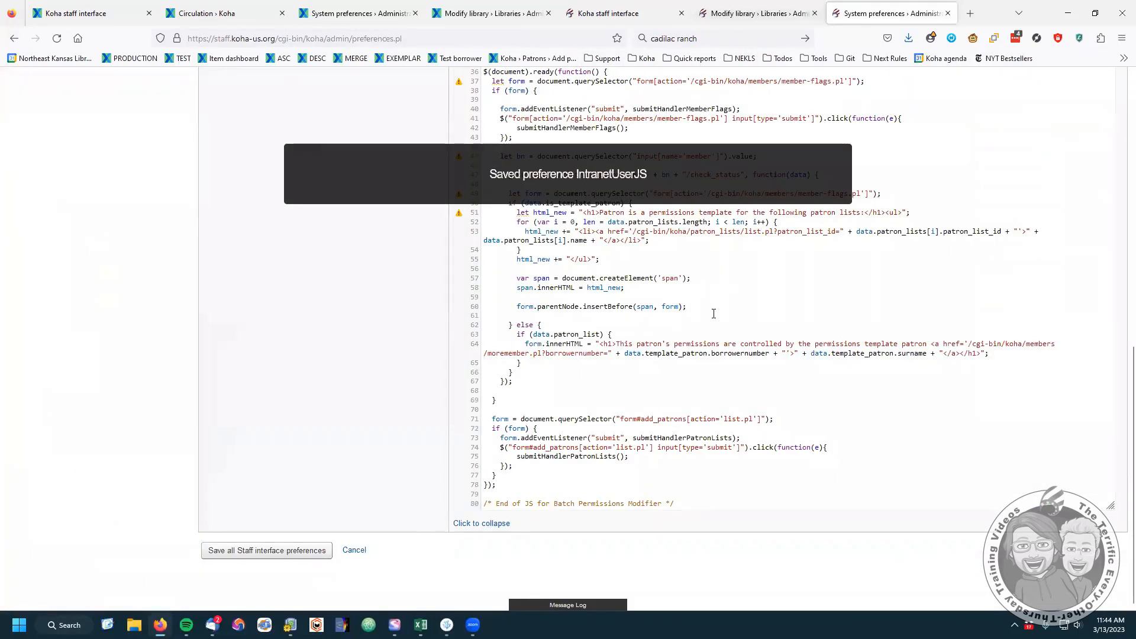
pyautogui.scroll(10, 706, 308)
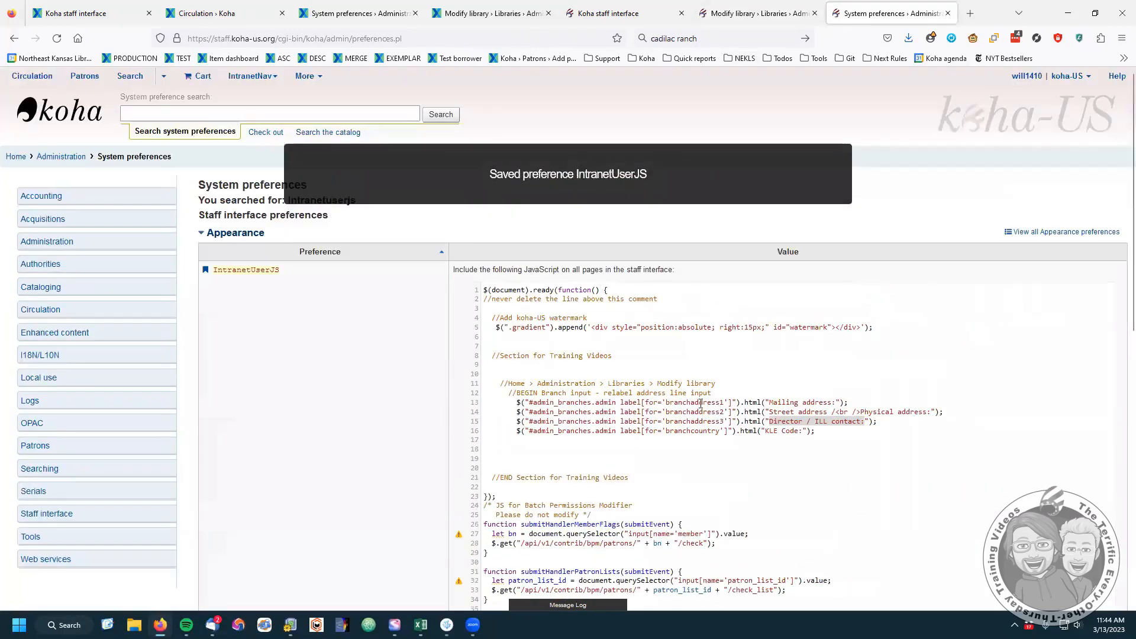
pyautogui.moveTo(519, 402); pyautogui.dragTo(857, 403)
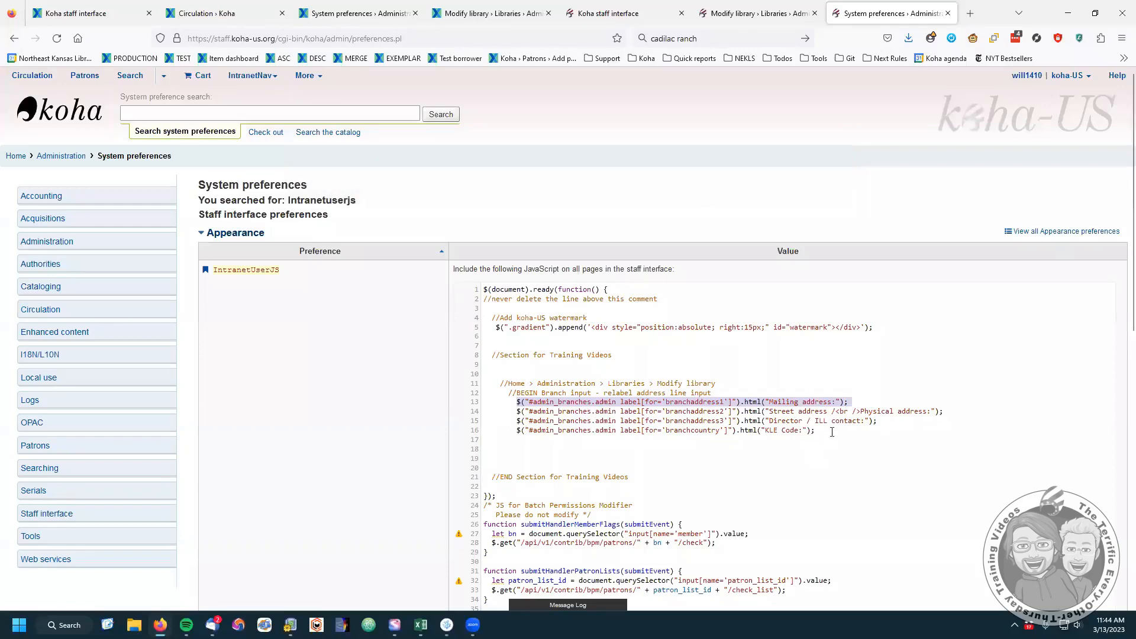
pyautogui.click(894, 451)
pyautogui.press('Return')
pyautogui.write('$("#admin_branches.admin label[for=\'branchaddress1\']").html("Mailing address:");')
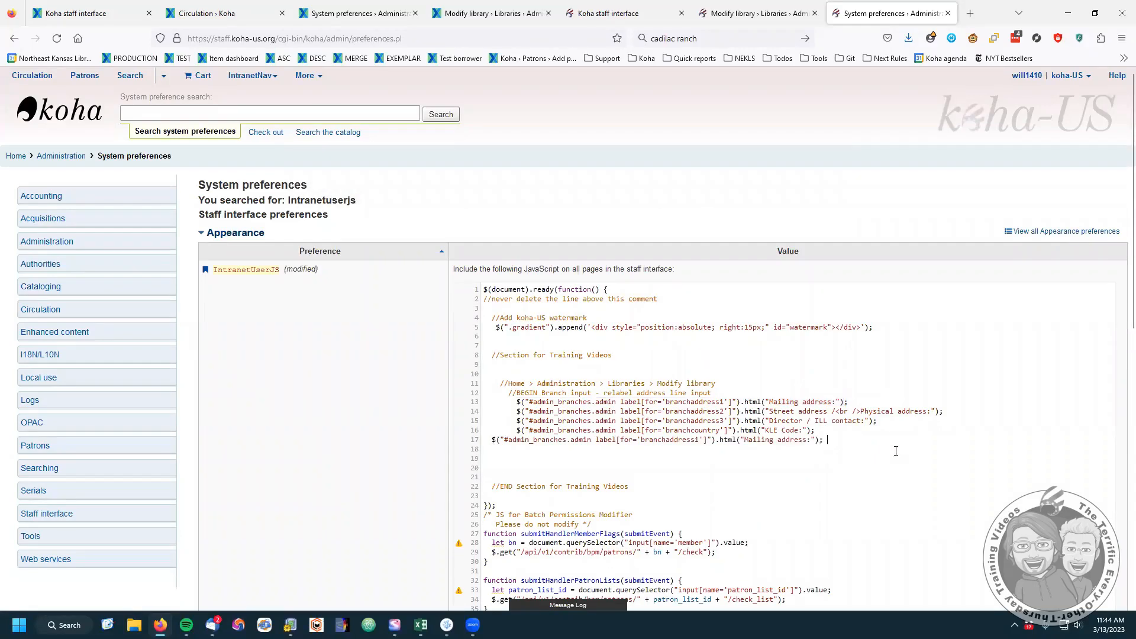
# Change the copied line's label target to 'city' and its text to "Town:", and save the staff interface preferences.
pyautogui.doubleClick(660, 440)
pyautogui.write('city')
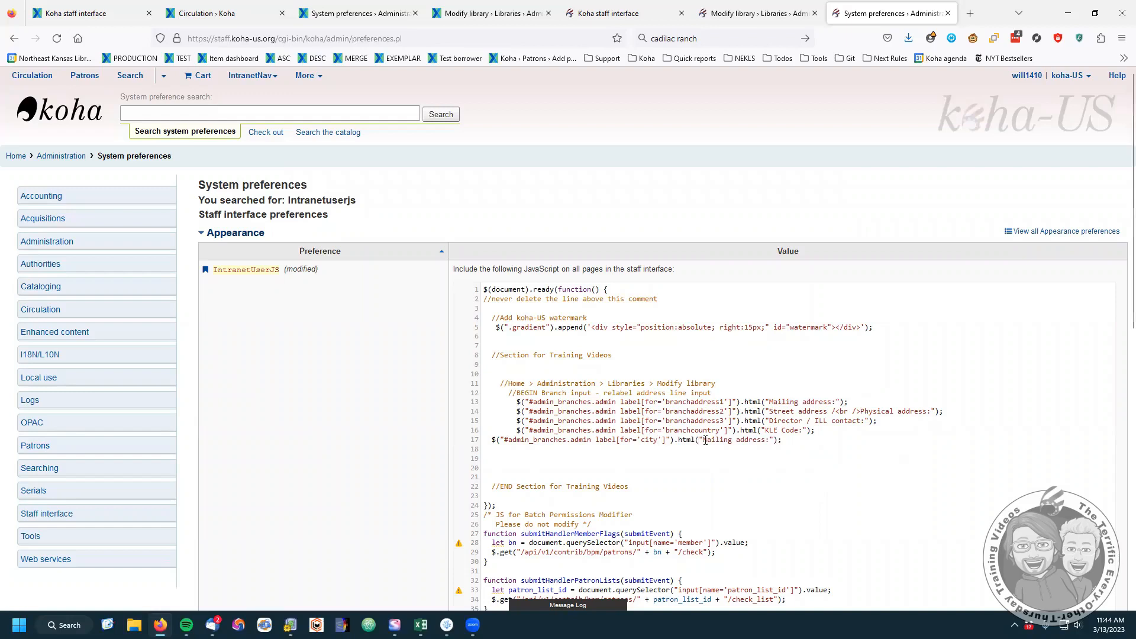
pyautogui.moveTo(730, 441); pyautogui.dragTo(766, 441)
pyautogui.write('Town')
pyautogui.scroll(-10, 219, 474)
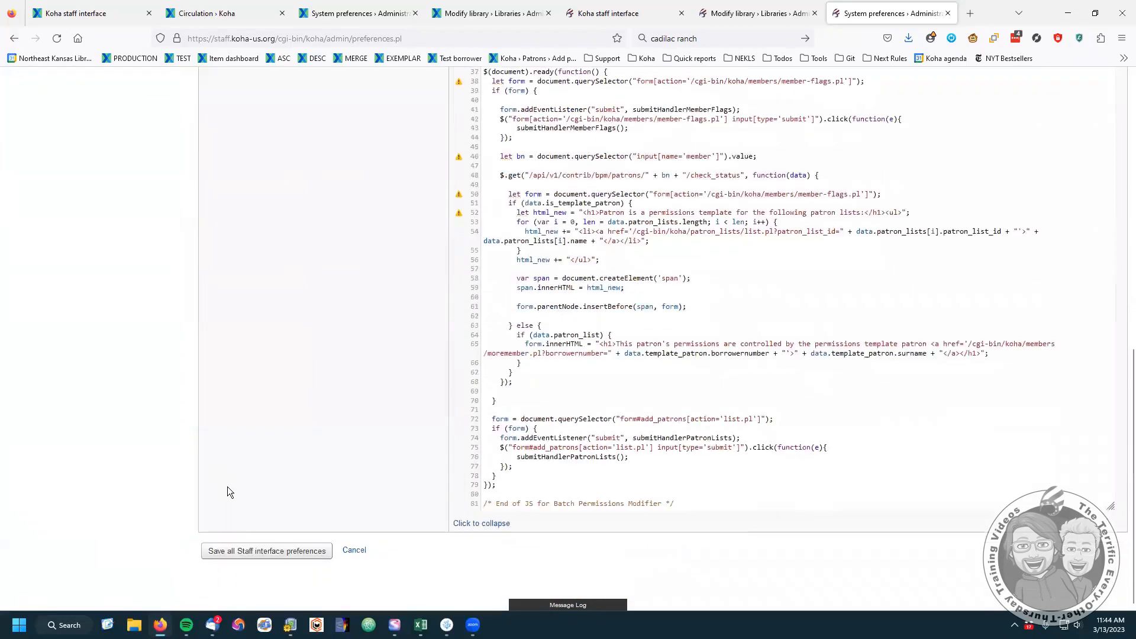
pyautogui.click(247, 552)
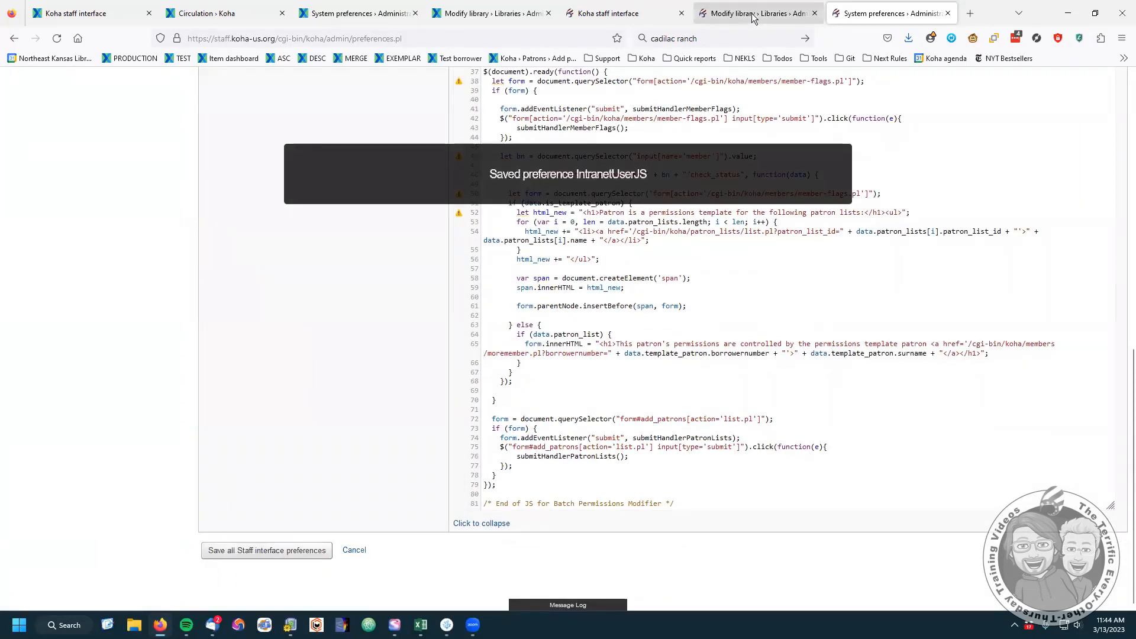
# Reload the West Branch form to check the label of its City field.
pyautogui.click(748, 13)
pyautogui.rightClick(579, 122)
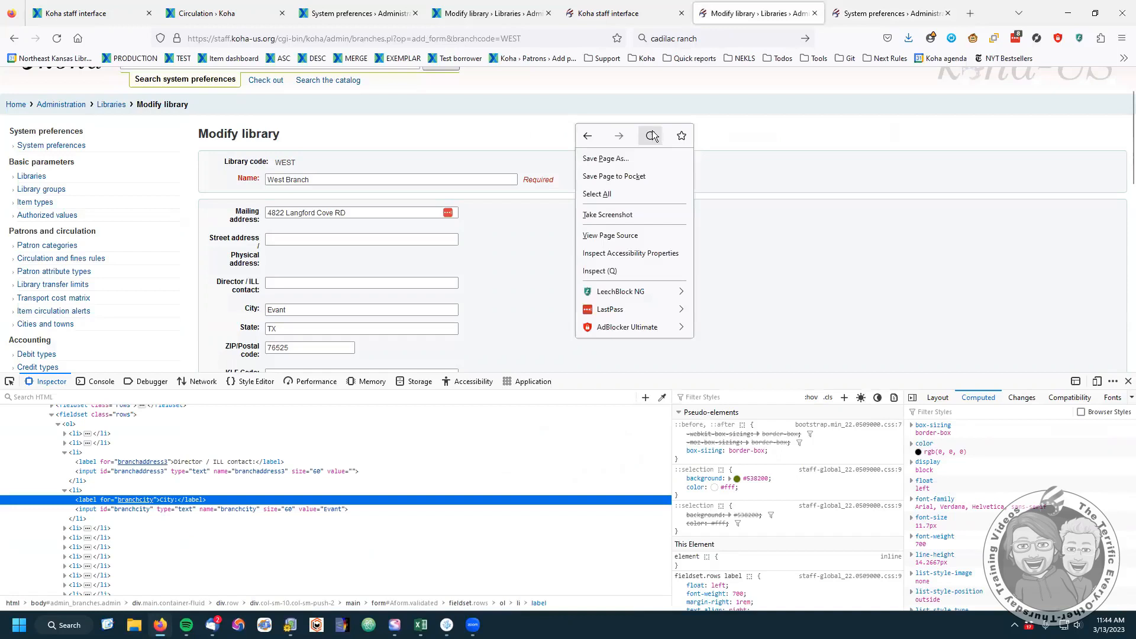
pyautogui.click(649, 137)
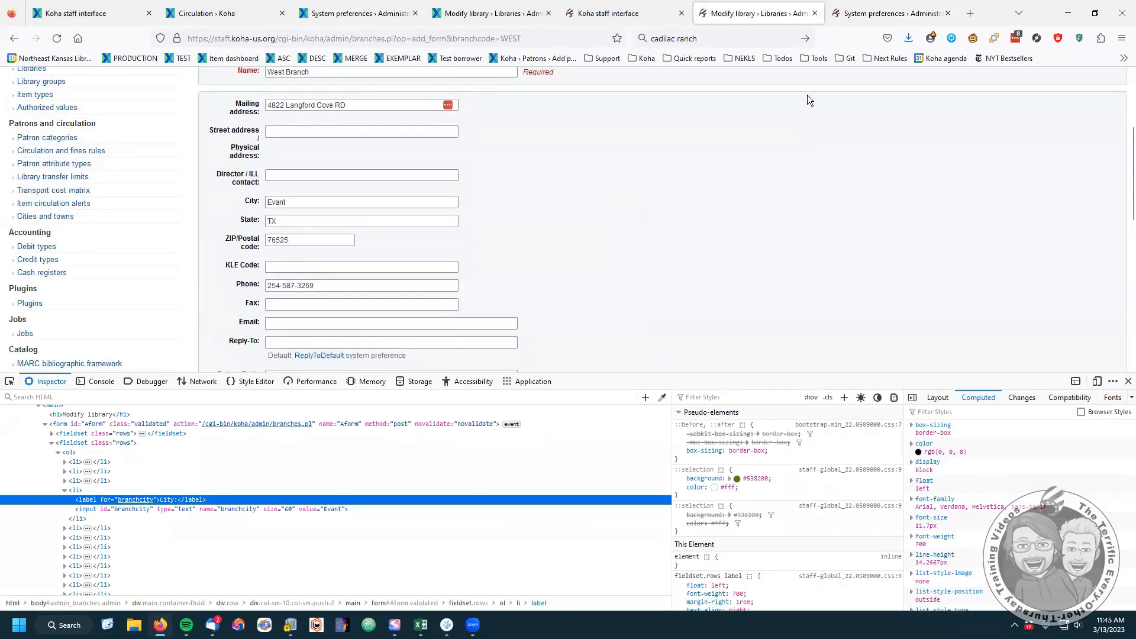
# Compare the 'city' target in the Town line of IntranetUserJS with the City label's for attribute in the inspector.
pyautogui.click(887, 13)
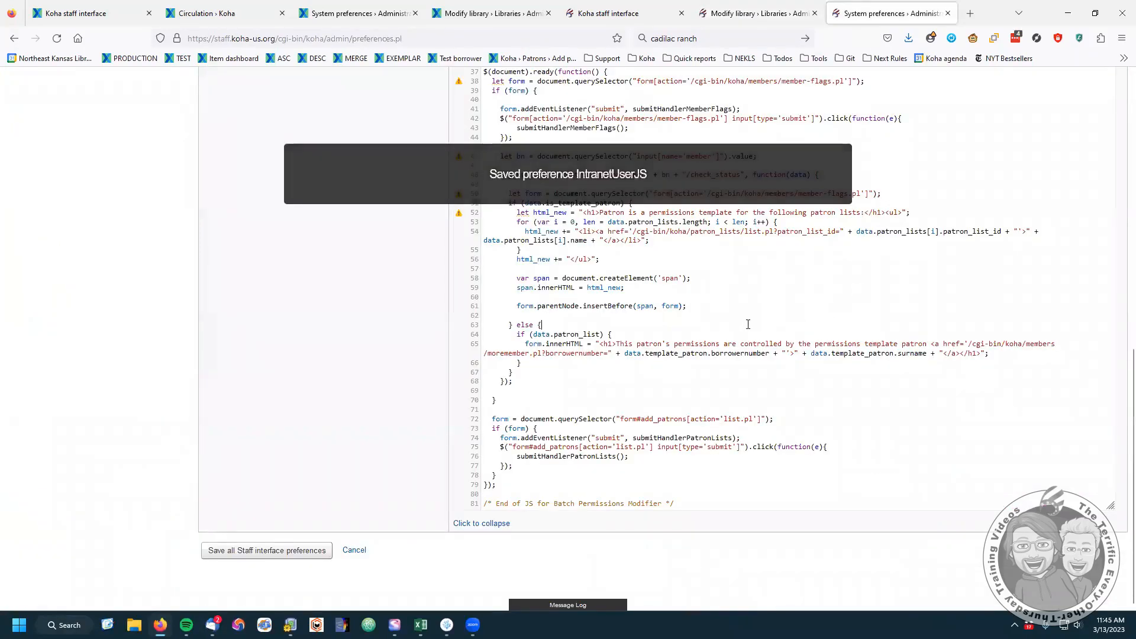
pyautogui.scroll(6, 748, 324)
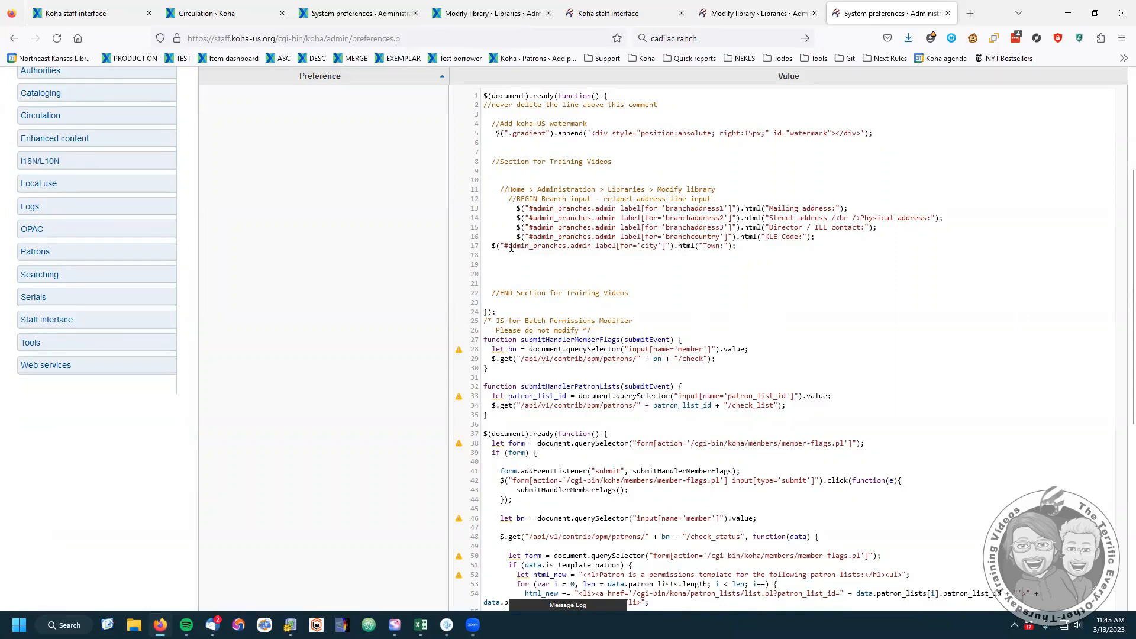
pyautogui.click(751, 13)
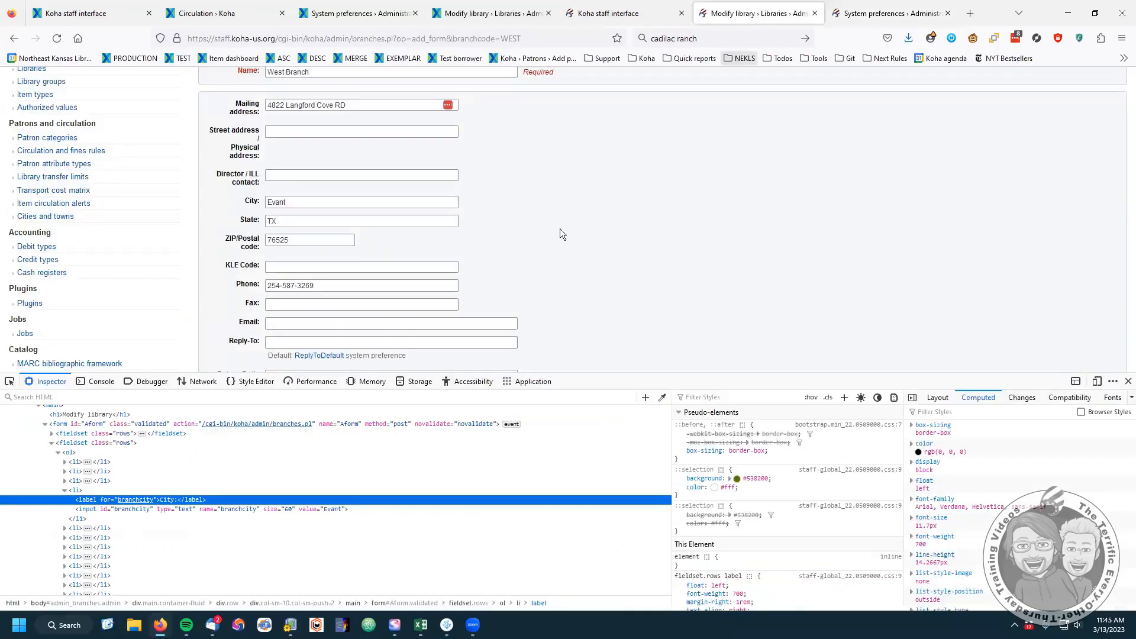
pyautogui.click(875, 13)
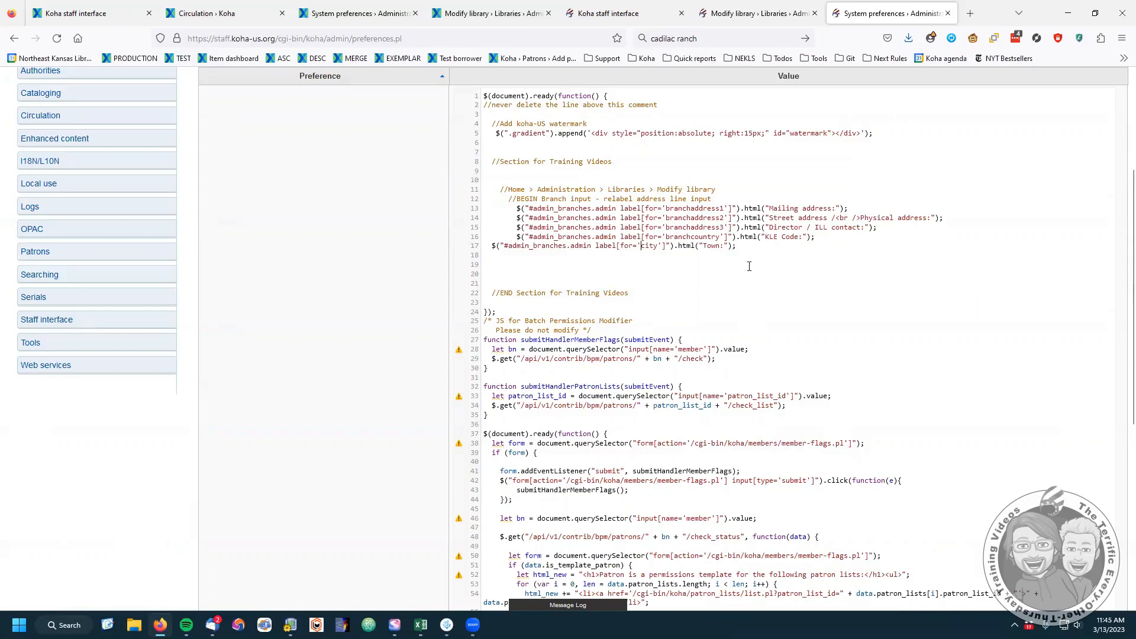
# Change the Town line's label target to 'branchcity' in IntranetUserJS and save the staff interface preferences.
pyautogui.write('branch')
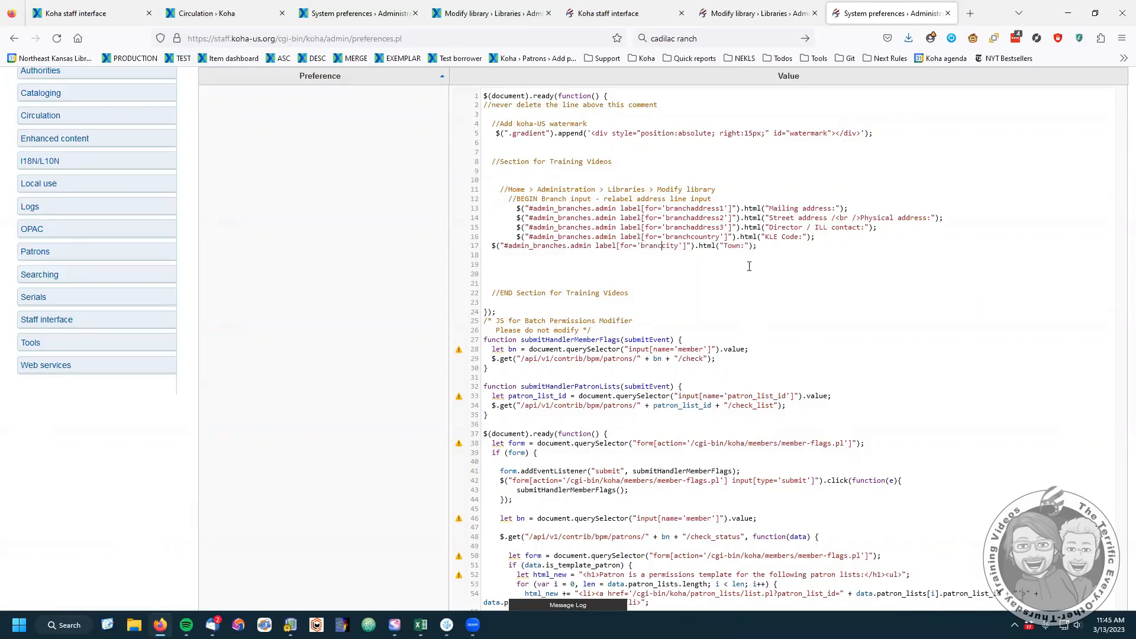
pyautogui.scroll(-1, 270, 357)
pyautogui.scroll(-5, 268, 356)
pyautogui.click(267, 550)
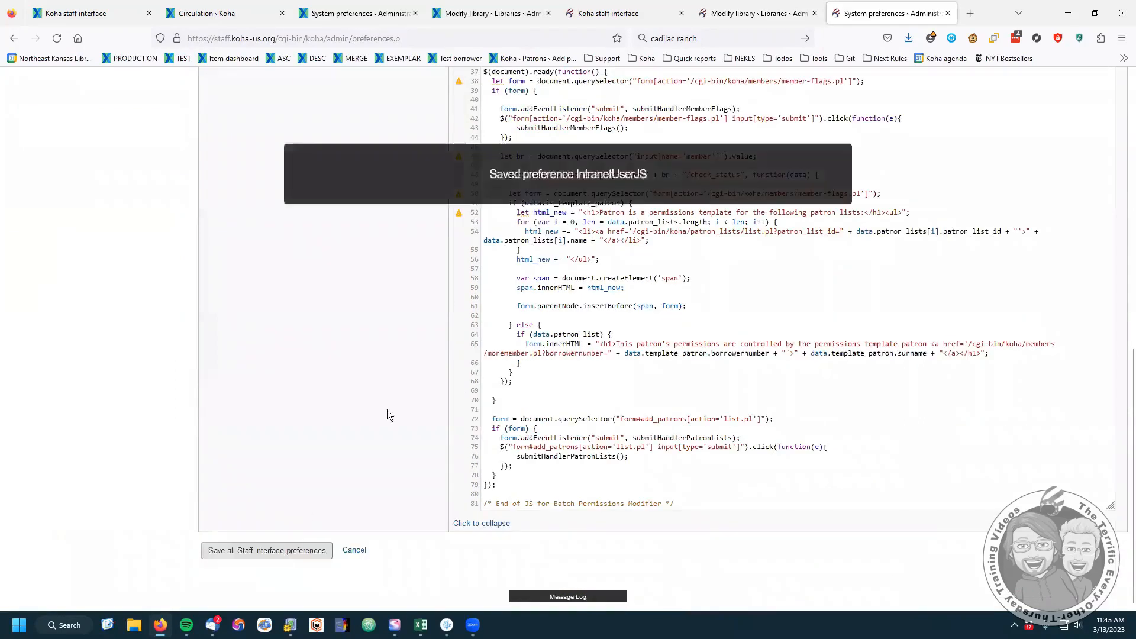
# Reload the West Branch form and check how the City field's label reads with the 'branchcity' target.
pyautogui.click(722, 13)
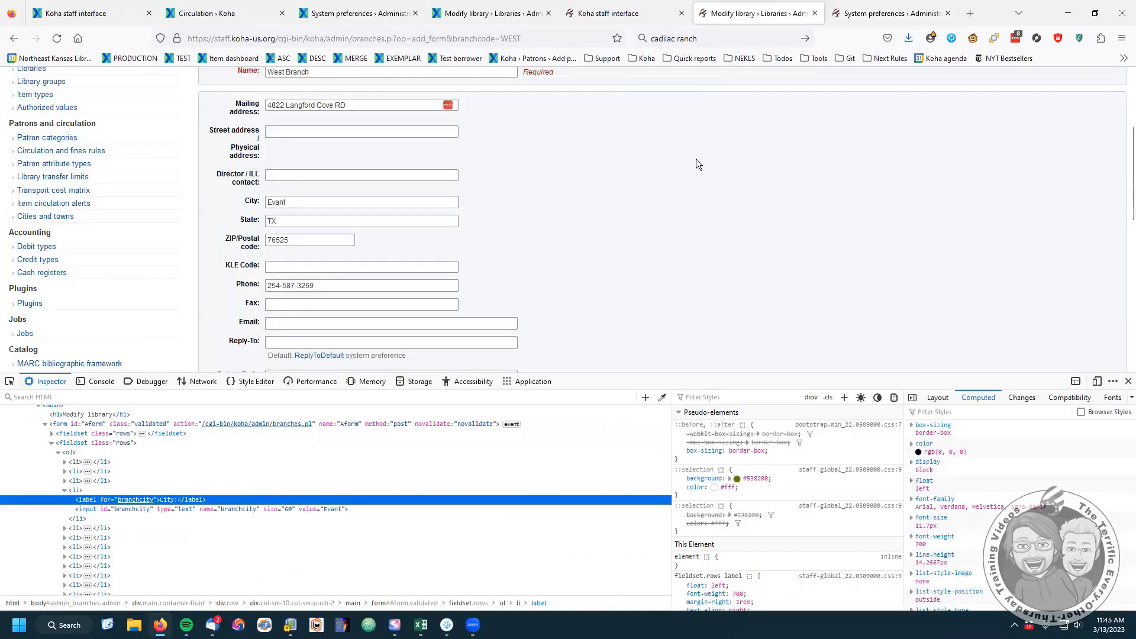
pyautogui.press('F5')
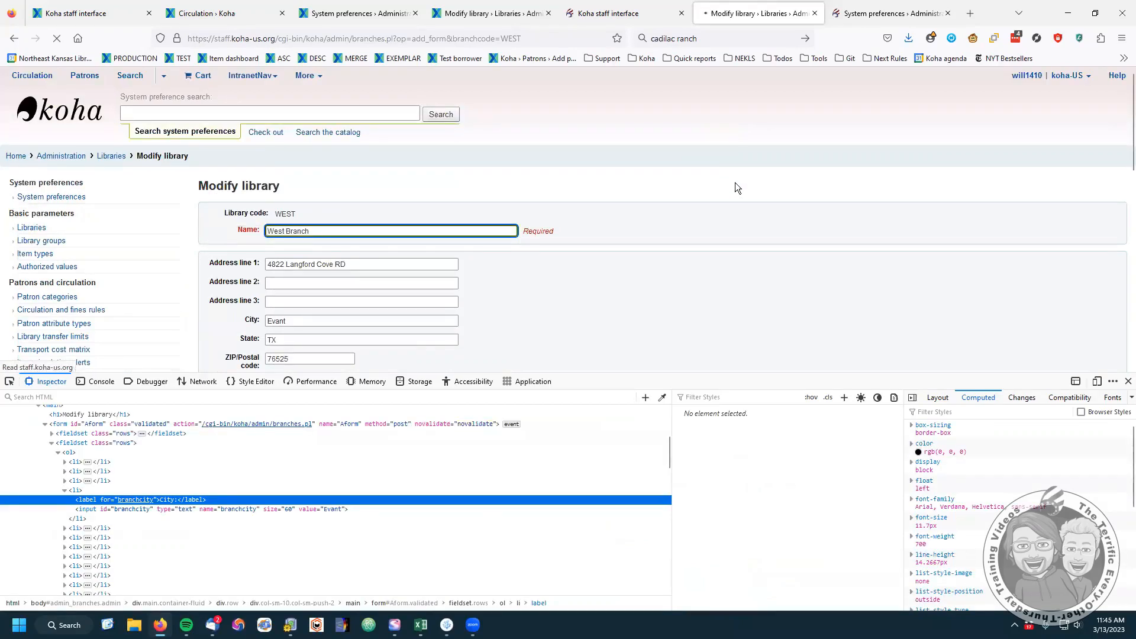
pyautogui.scroll(-2, 734, 185)
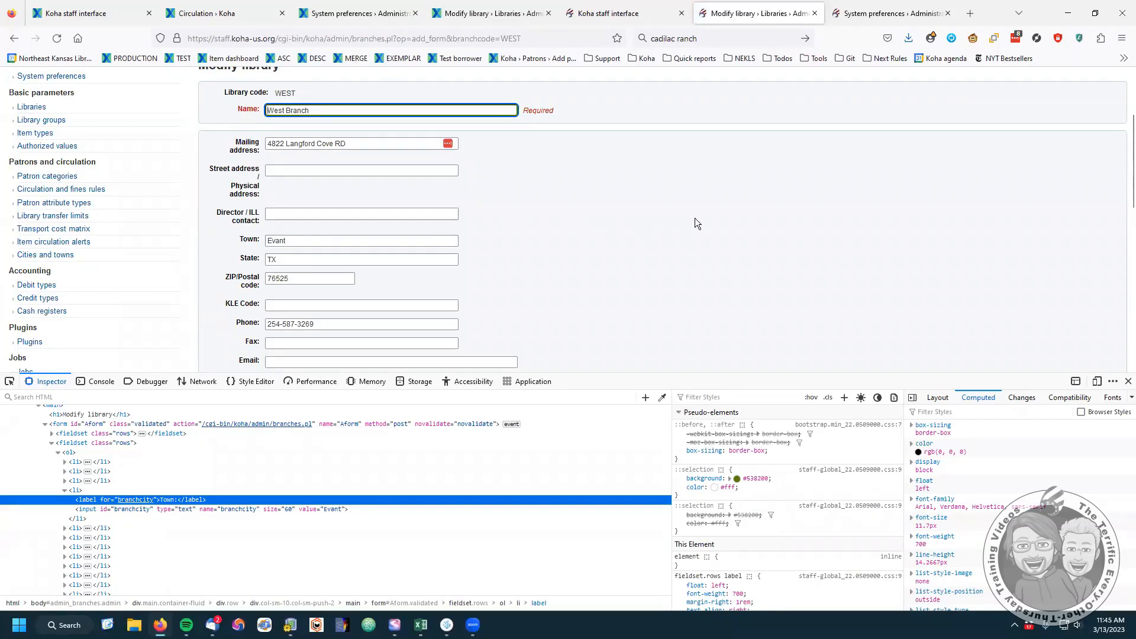
# Delete the 'branchcity' Town line from IntranetUserJS and save the staff interface preferences.
pyautogui.click(882, 13)
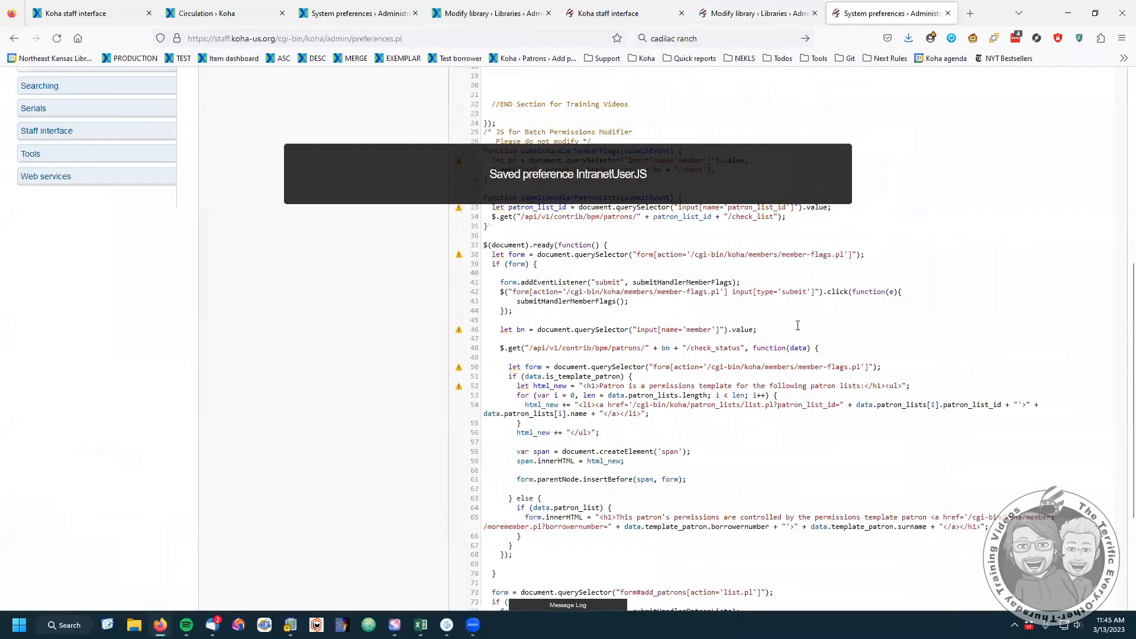
pyautogui.scroll(6, 798, 325)
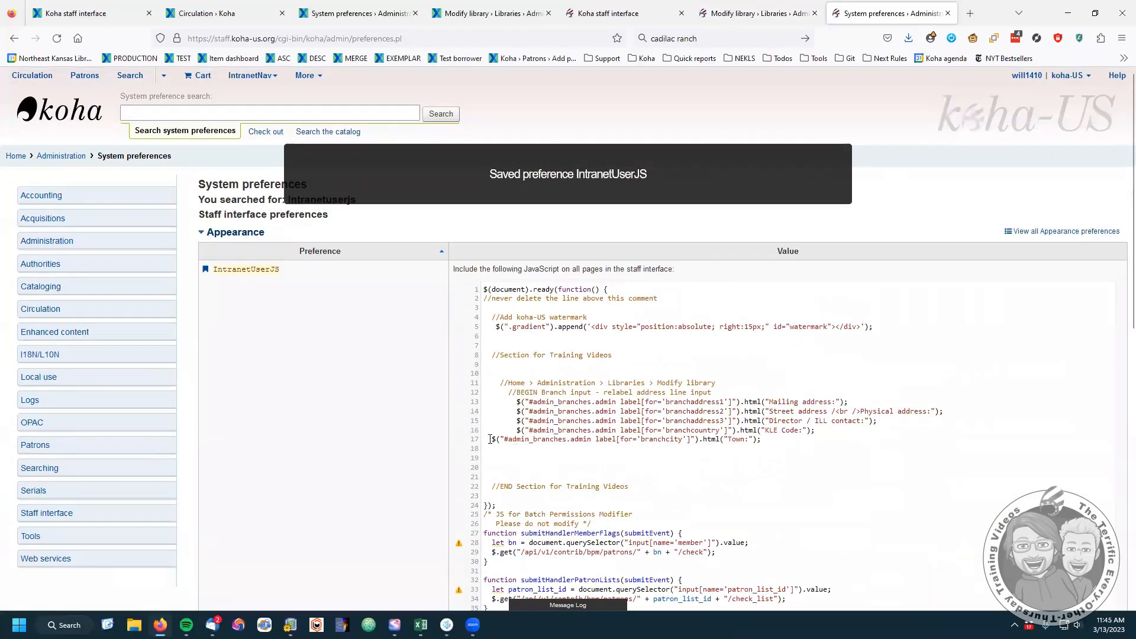
pyautogui.moveTo(490, 439); pyautogui.dragTo(865, 439)
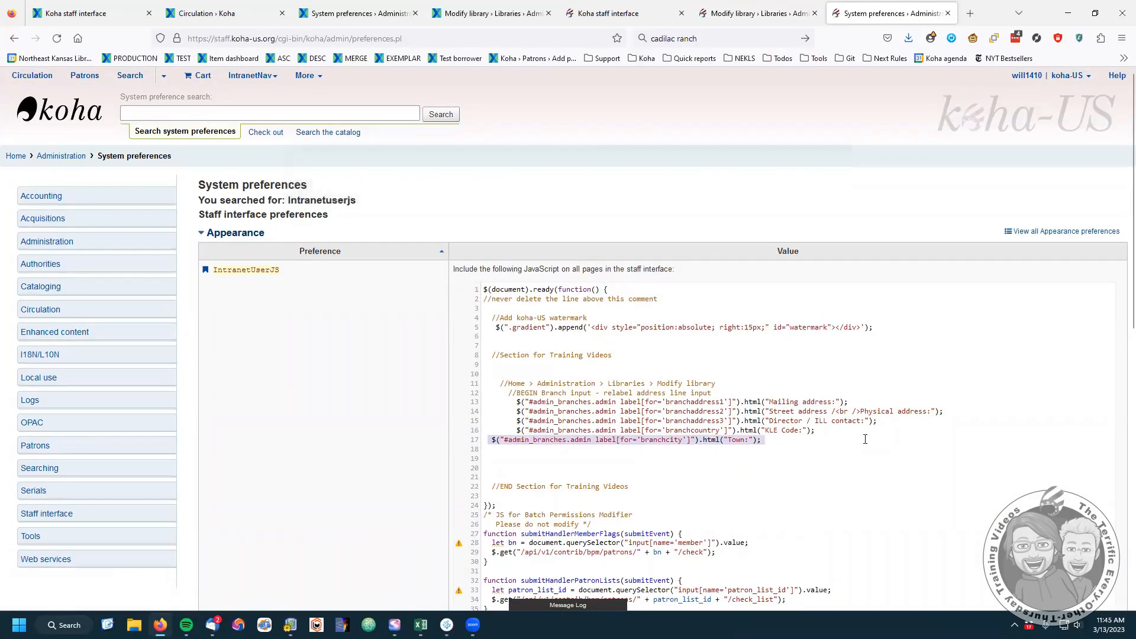
pyautogui.press('Delete')
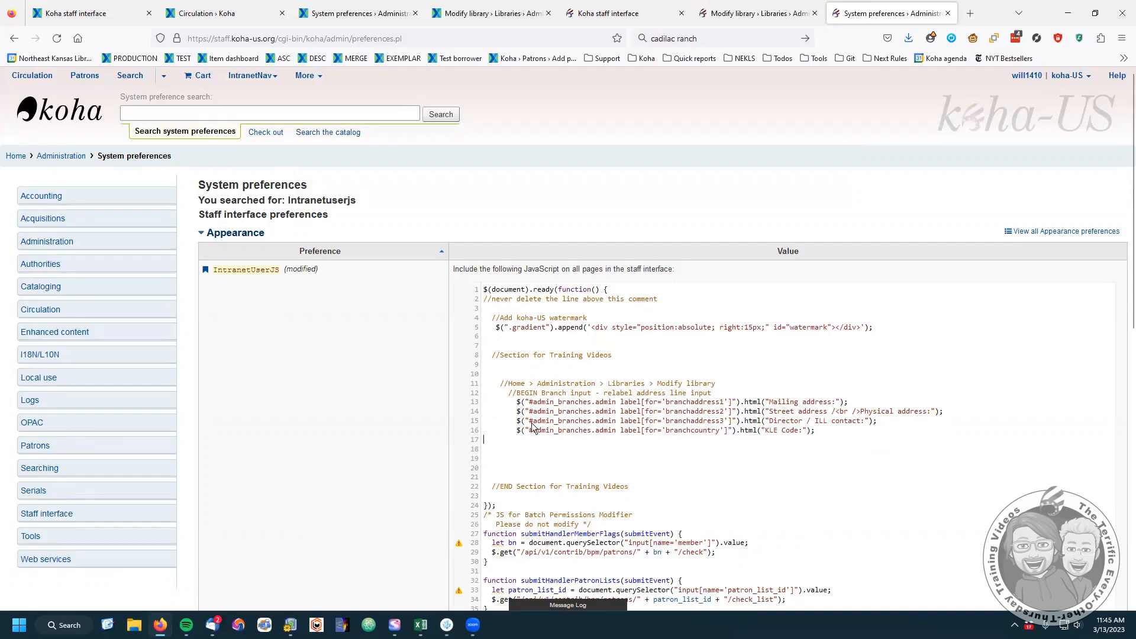
pyautogui.scroll(-8, 336, 468)
pyautogui.click(291, 550)
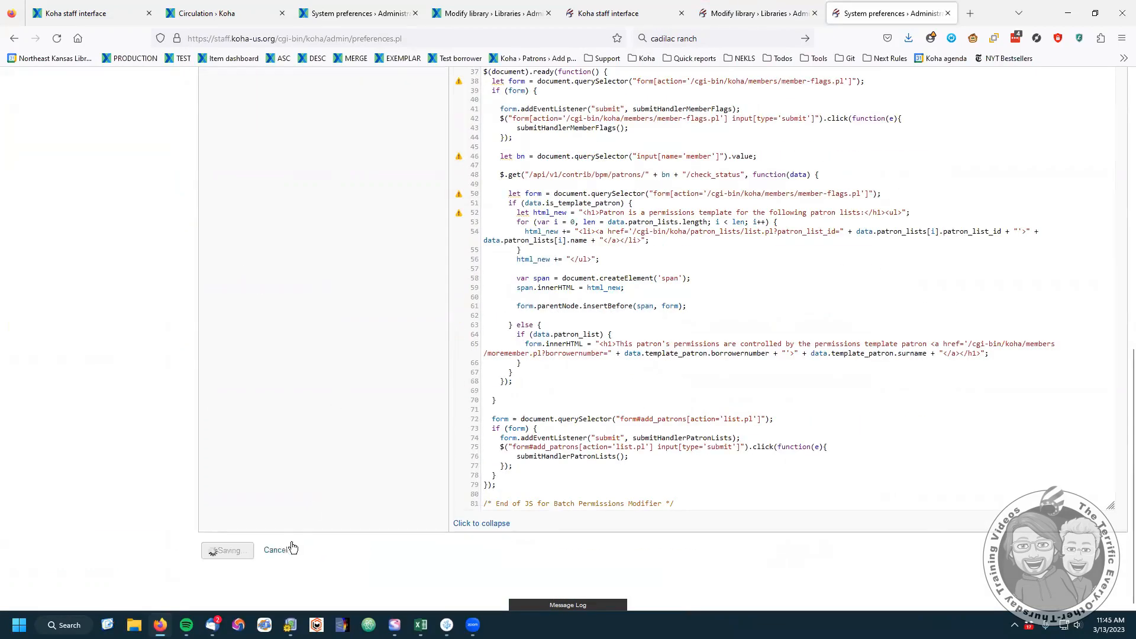
# Return to the West Branch form and close the browser inspector.
pyautogui.click(761, 13)
pyautogui.scroll(3, 211, 248)
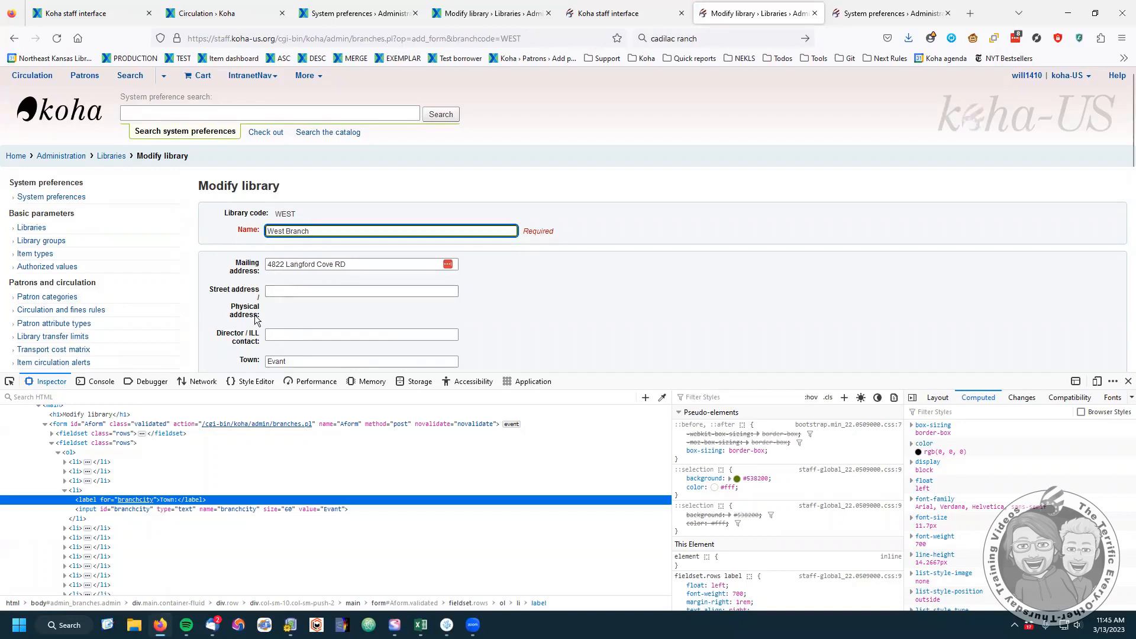
pyautogui.scroll(-4, 260, 324)
pyautogui.click(1128, 381)
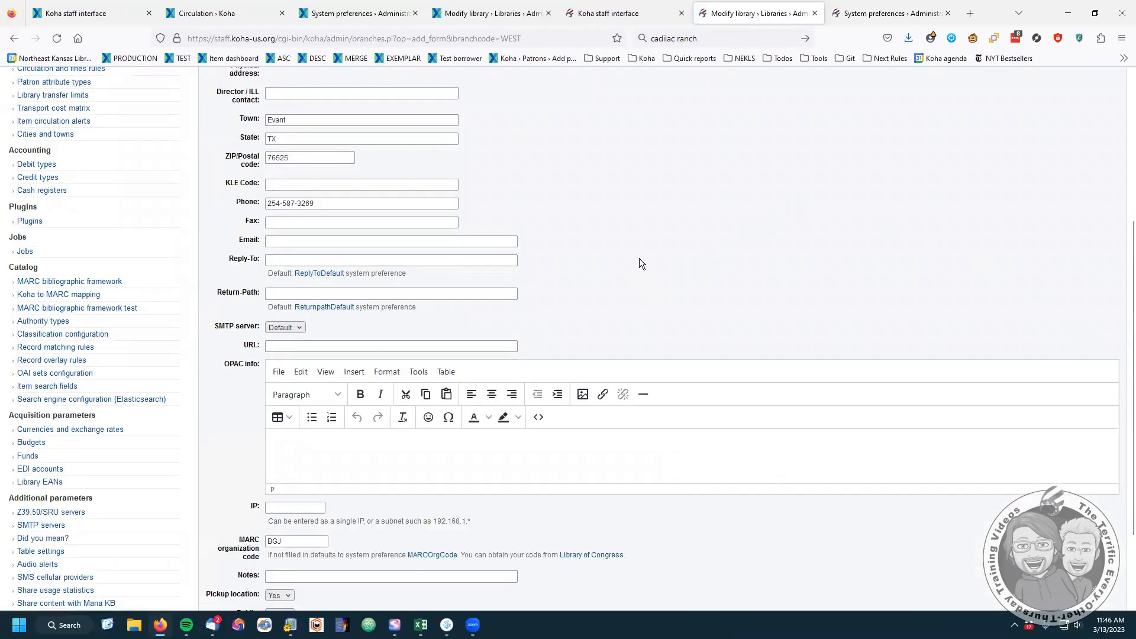
# Review the West Branch form's fields and labels, from the mailing address down to the Public setting.
pyautogui.scroll(-2, 639, 258)
pyautogui.scroll(4, 672, 286)
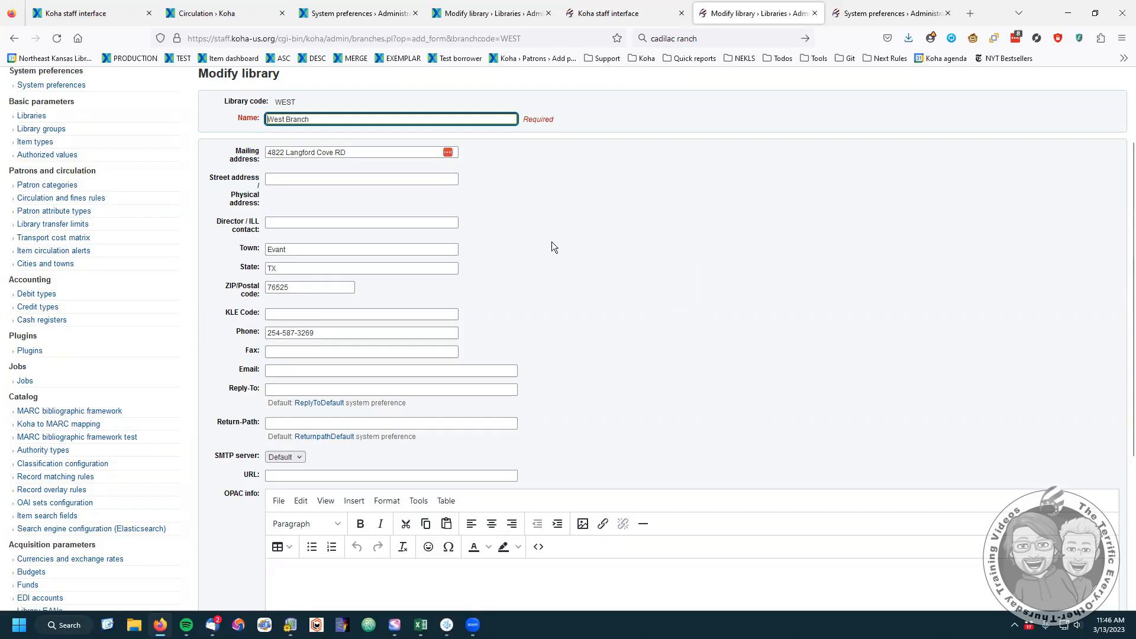
pyautogui.scroll(-4, 551, 242)
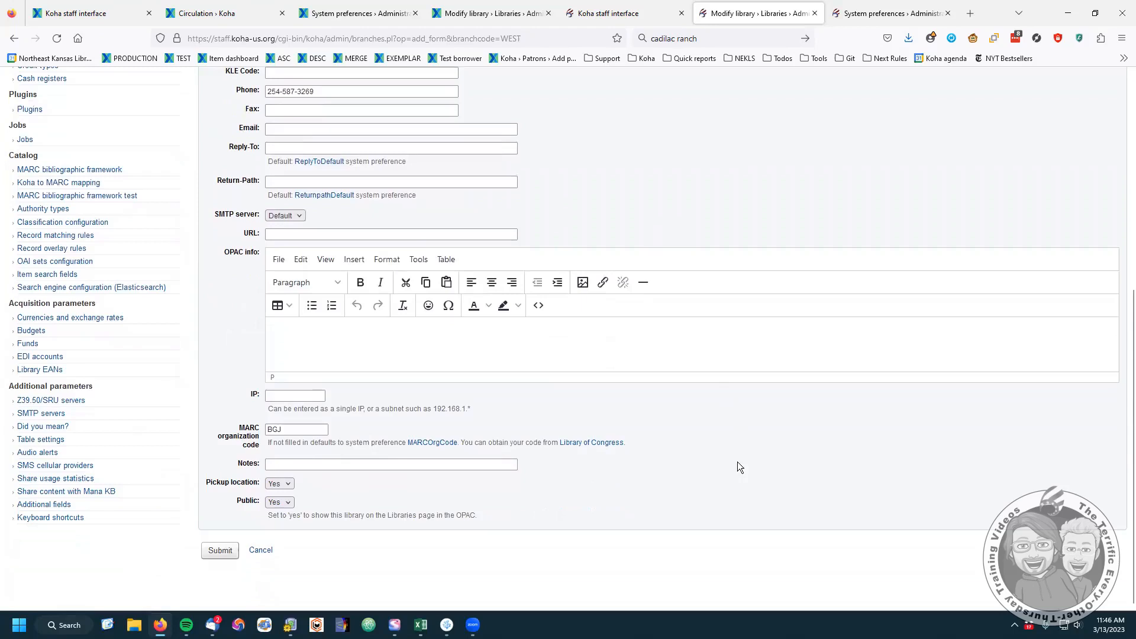
pyautogui.scroll(1, 747, 467)
pyautogui.scroll(5, 746, 469)
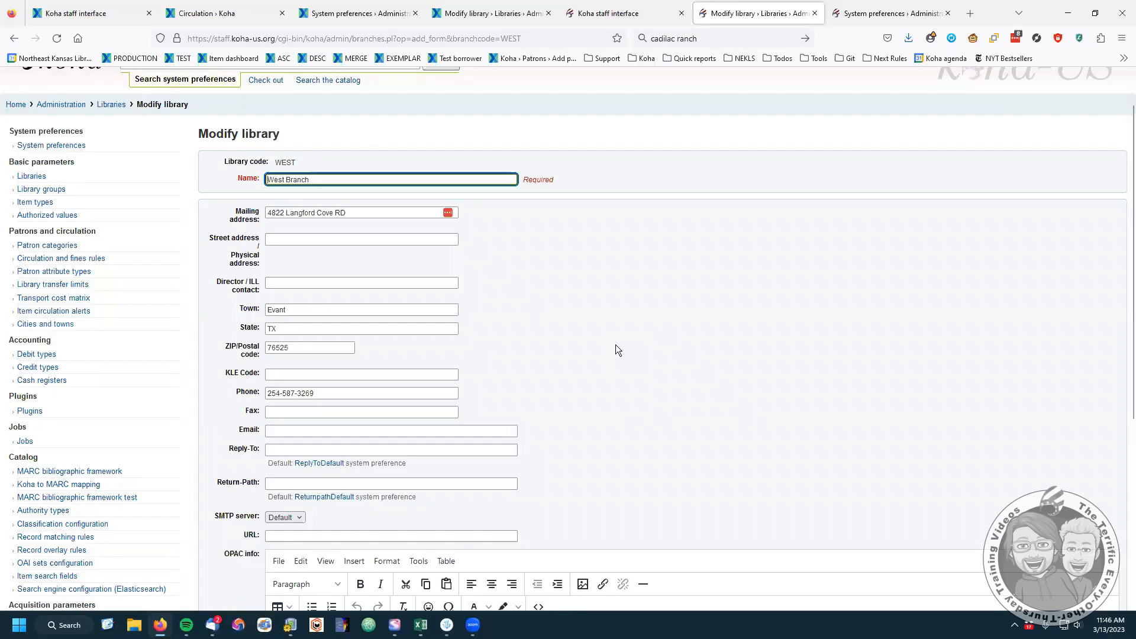
pyautogui.scroll(-2, 615, 349)
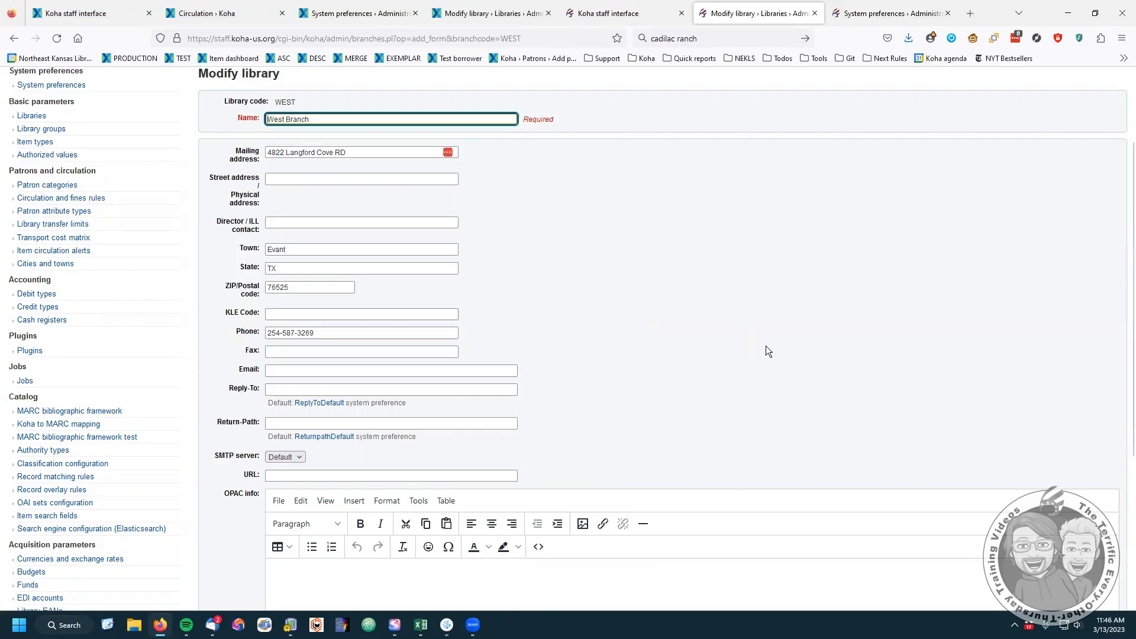
pyautogui.scroll(-4, 766, 346)
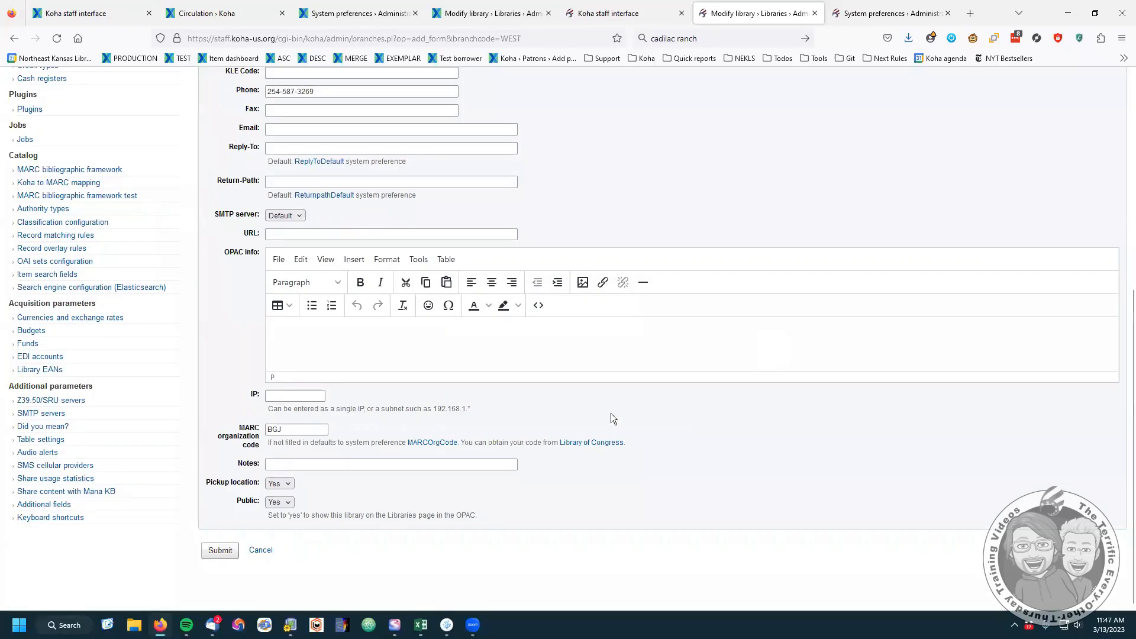
pyautogui.scroll(3, 610, 415)
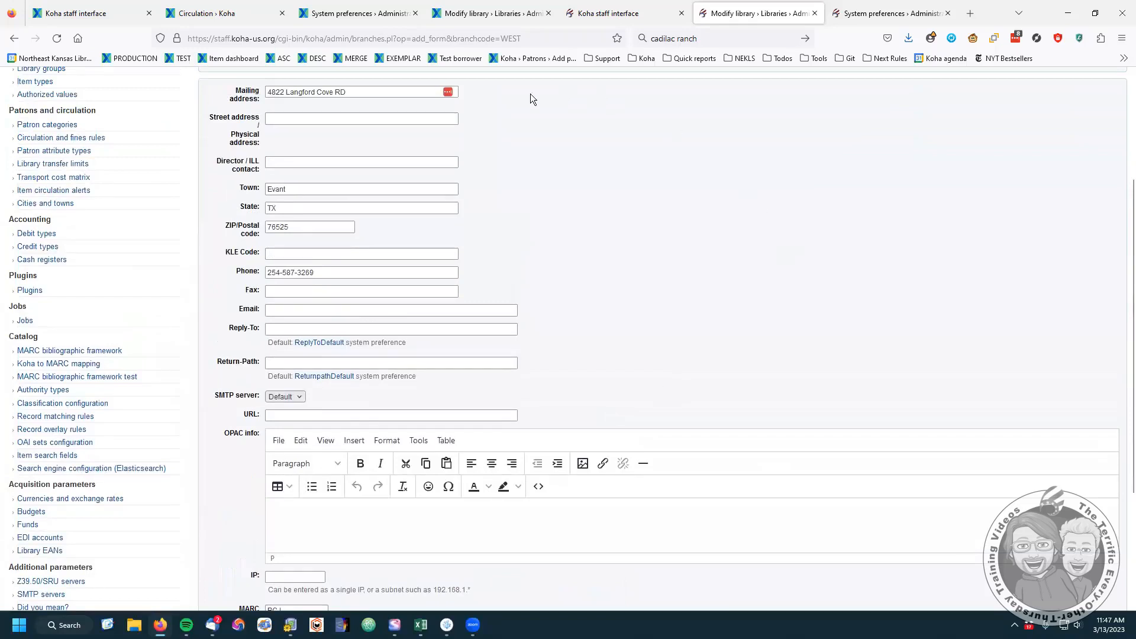
# On the Atchison Public Library form, examine the director and ILL entries in the Director / ILL contact field.
pyautogui.click(490, 11)
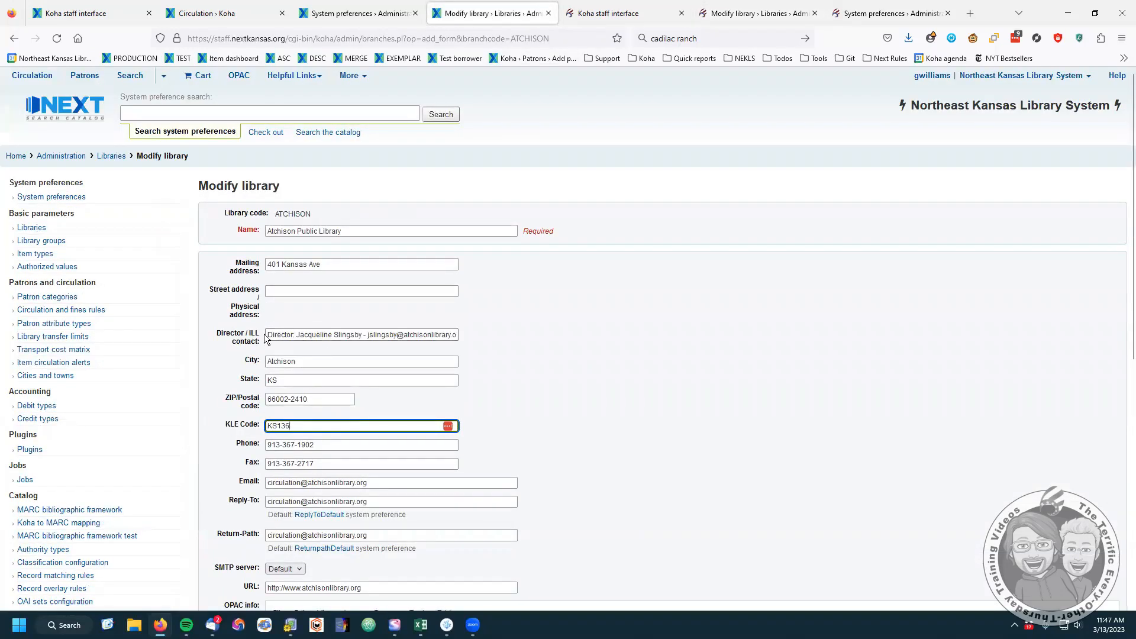
pyautogui.moveTo(268, 335); pyautogui.dragTo(389, 335)
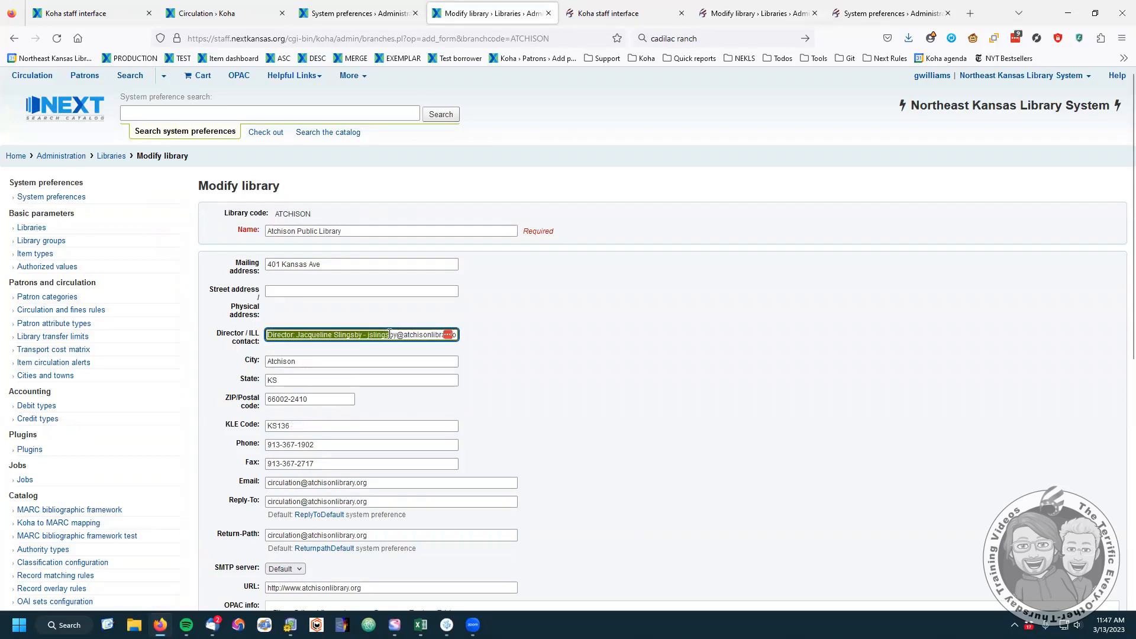
pyautogui.click(218, 336)
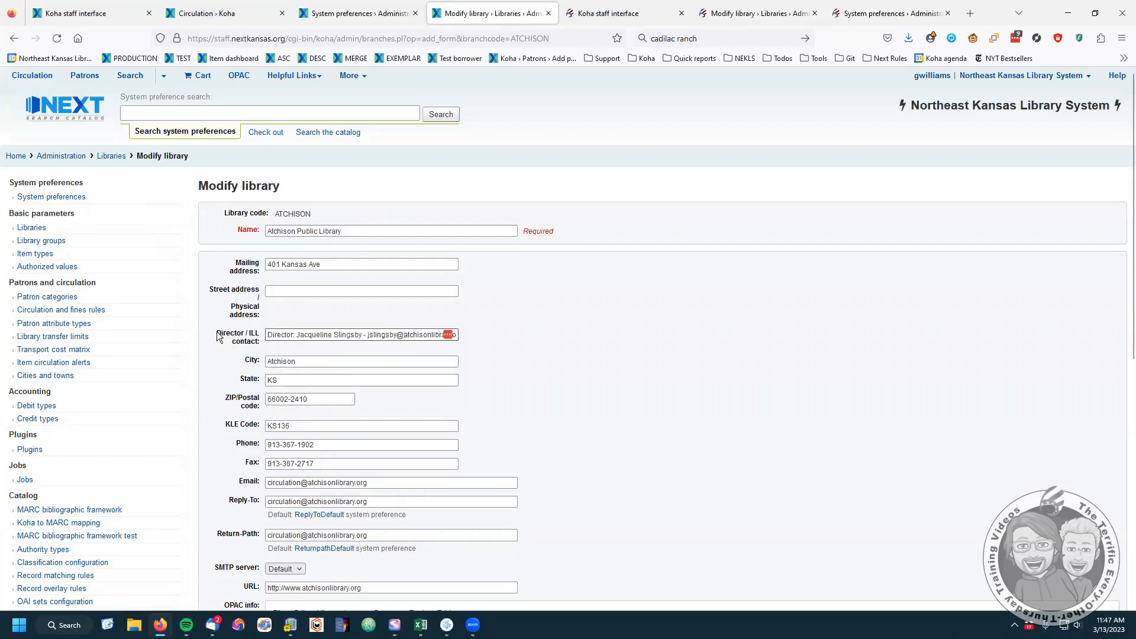
pyautogui.click(218, 336)
pyautogui.moveTo(302, 334); pyautogui.dragTo(335, 345)
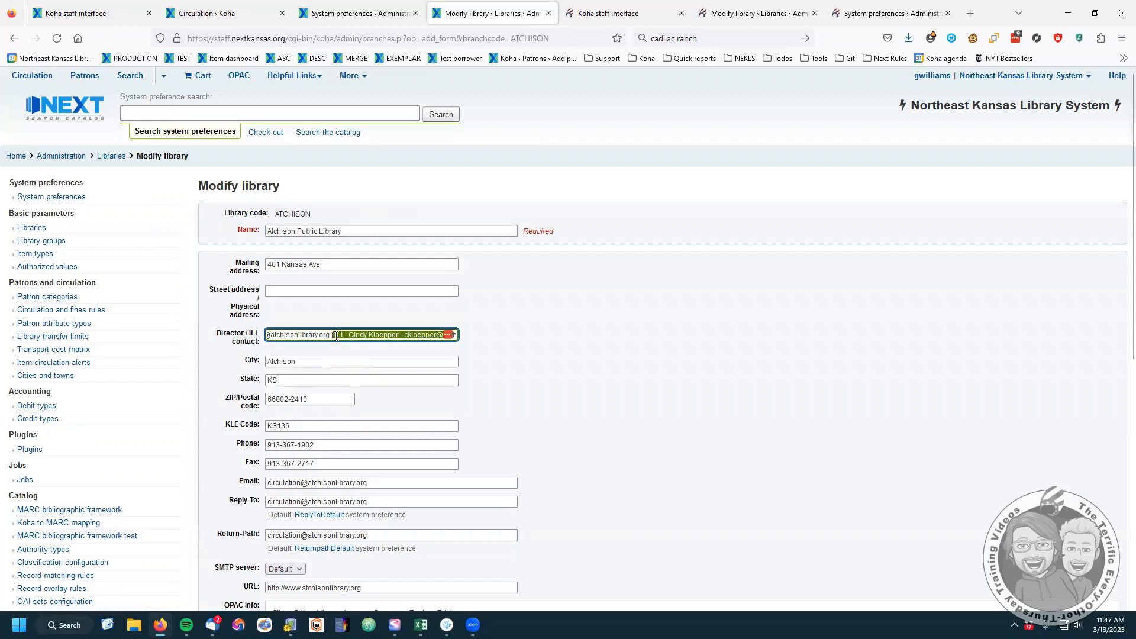
pyautogui.click(334, 335)
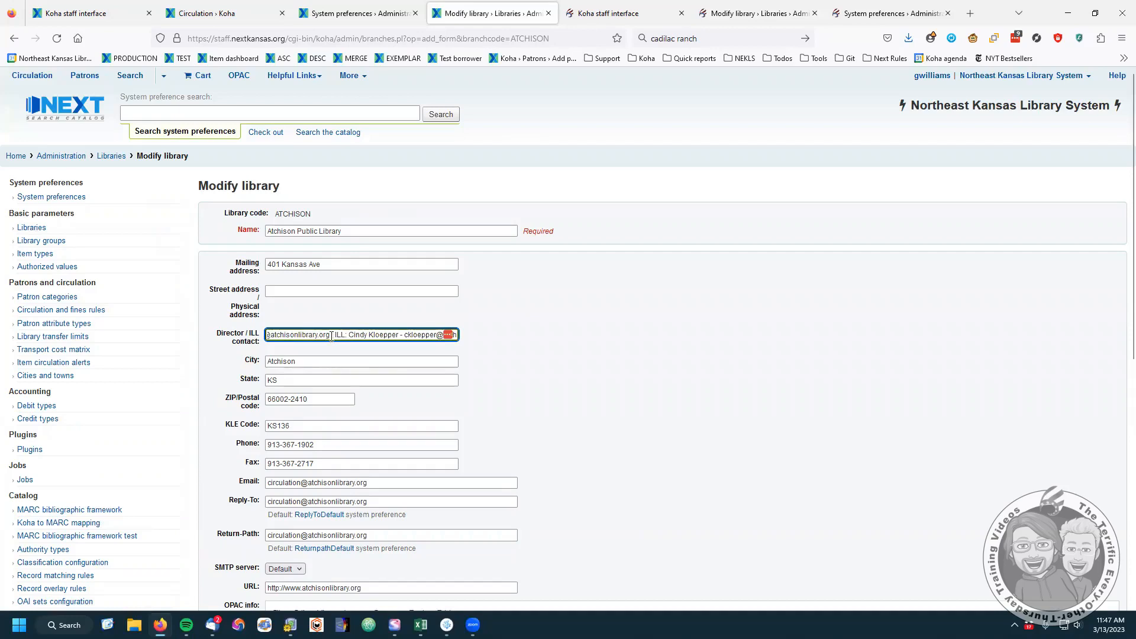
pyautogui.moveTo(332, 335); pyautogui.dragTo(362, 335)
pyautogui.click(332, 335)
# Examine the library type entry at the end of Atchison's Director / ILL contact field.
pyautogui.moveTo(343, 335); pyautogui.dragTo(488, 333)
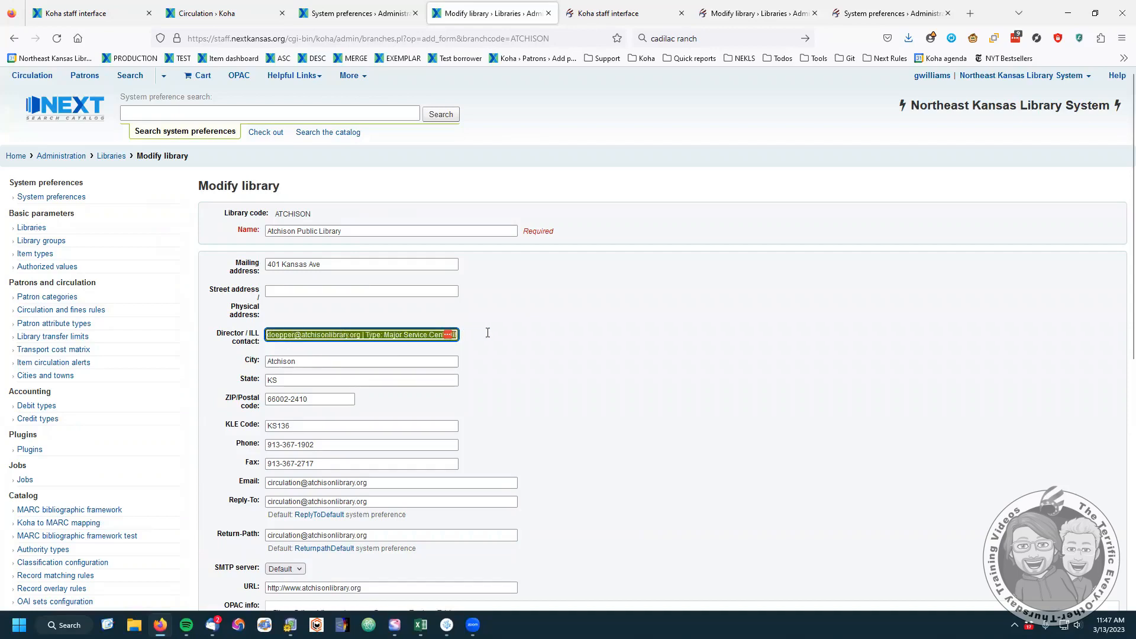
pyautogui.click(366, 335)
pyautogui.tripleClick(367, 335)
pyautogui.moveTo(367, 335); pyautogui.dragTo(484, 338)
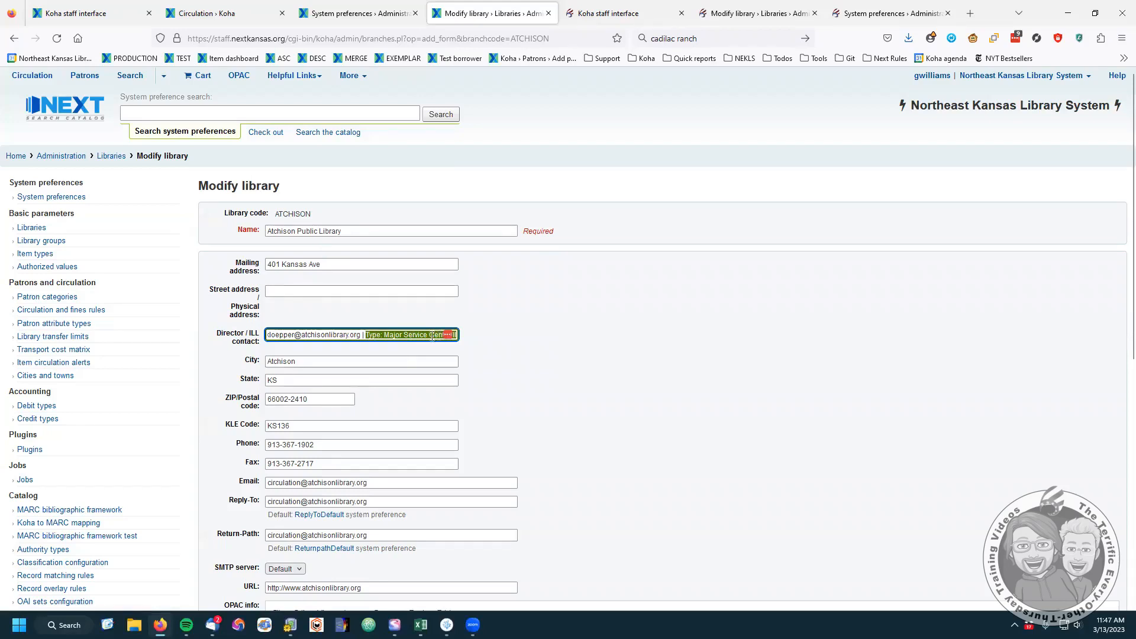
pyautogui.click(364, 334)
pyautogui.moveTo(364, 334); pyautogui.dragTo(489, 333)
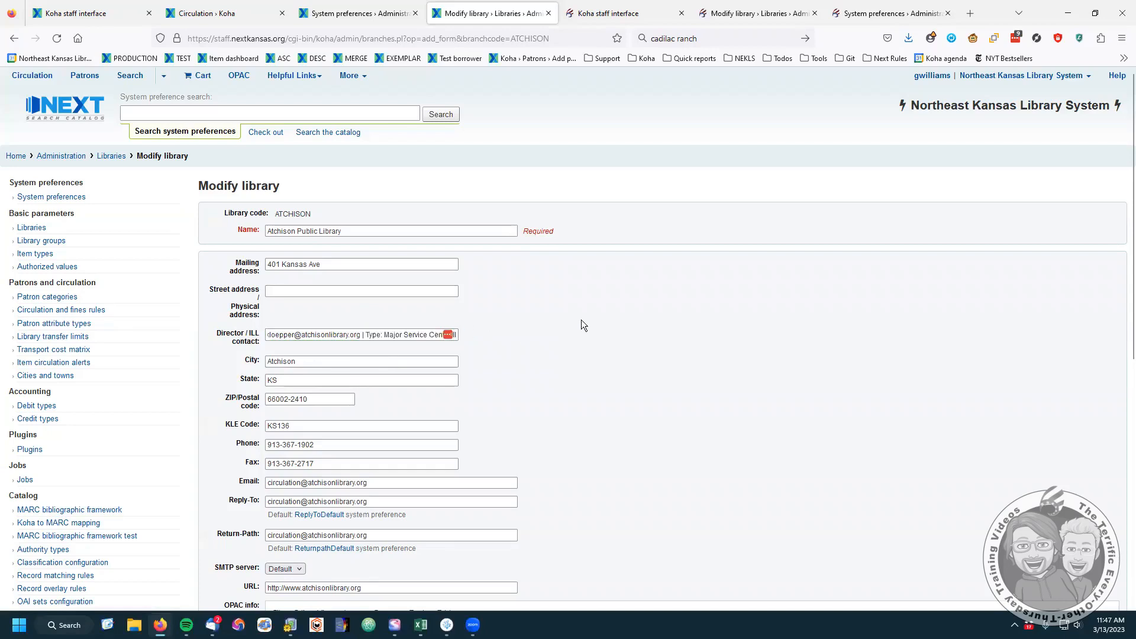
# Review the OPAC info content and the remaining lower fields of the Atchison Public Library form.
pyautogui.scroll(-7, 587, 321)
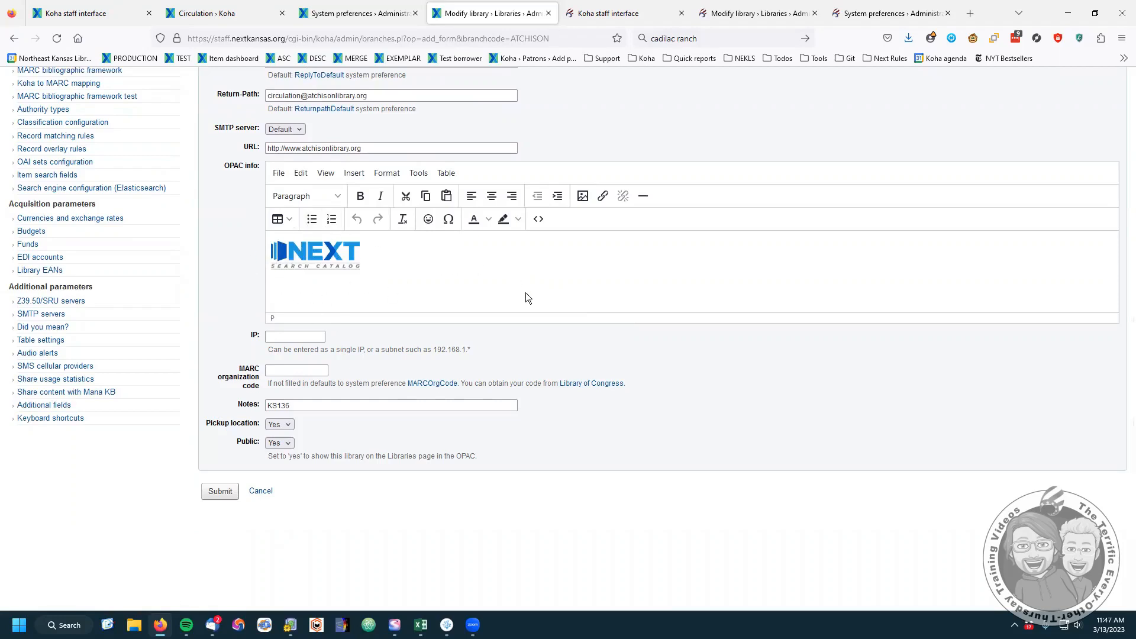
pyautogui.scroll(2, 526, 292)
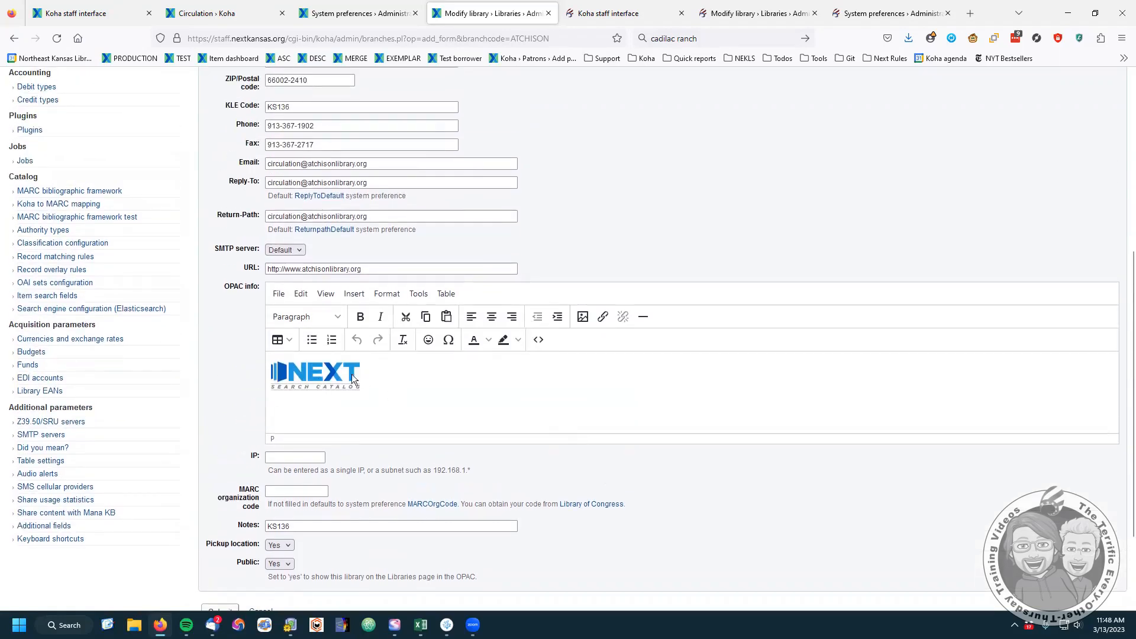
pyautogui.scroll(5, 642, 386)
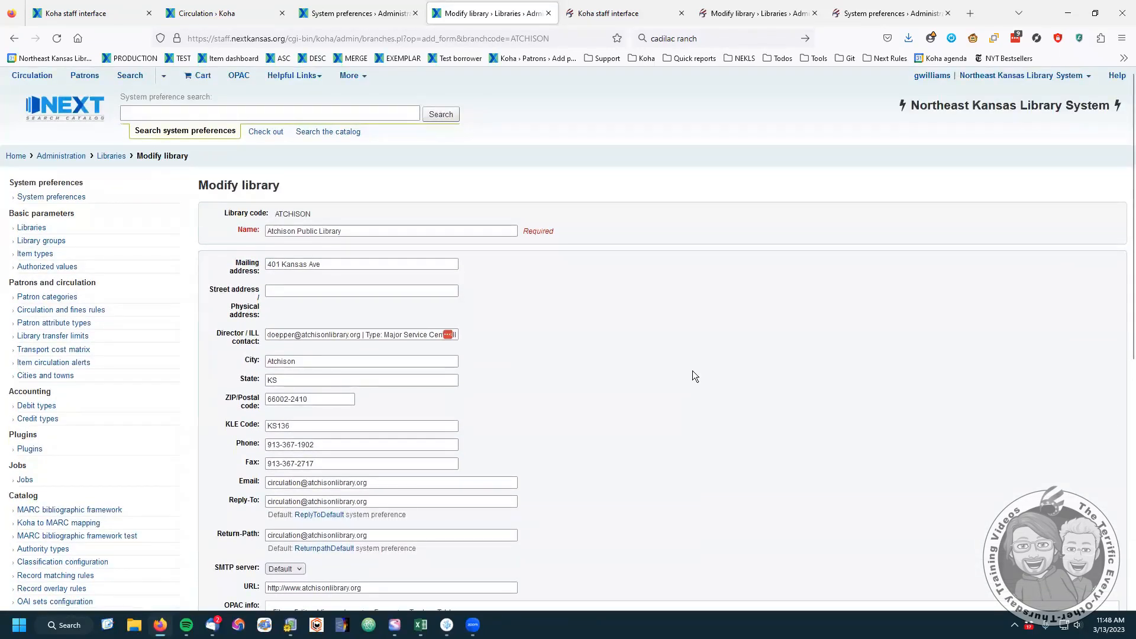
# Open the Libraries list and examine how each library's contact details appear in the Address column.
pyautogui.click(113, 157)
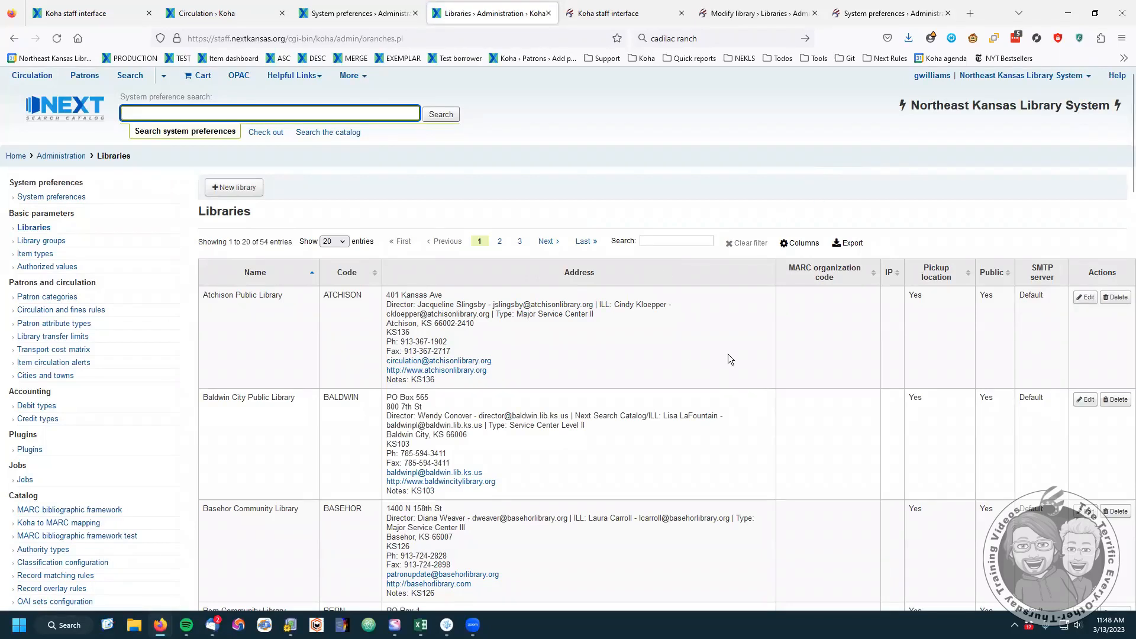
pyautogui.scroll(-2, 695, 348)
pyautogui.scroll(2, 695, 348)
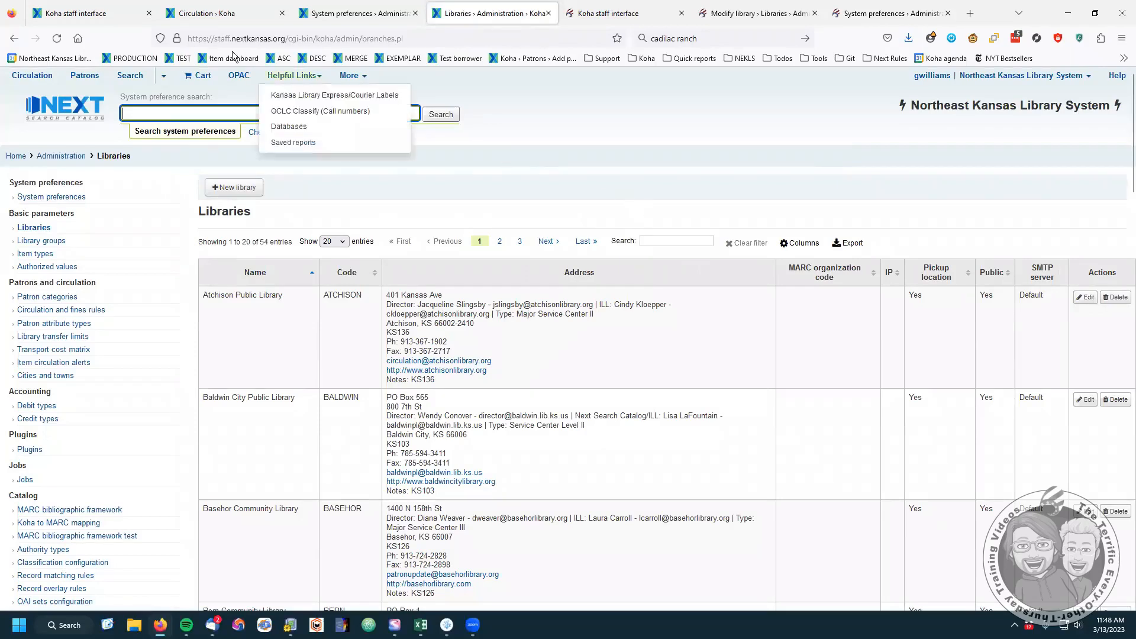
# Browse the Library contact information table on the Circulation page to see how the library fields are presented.
pyautogui.click(215, 12)
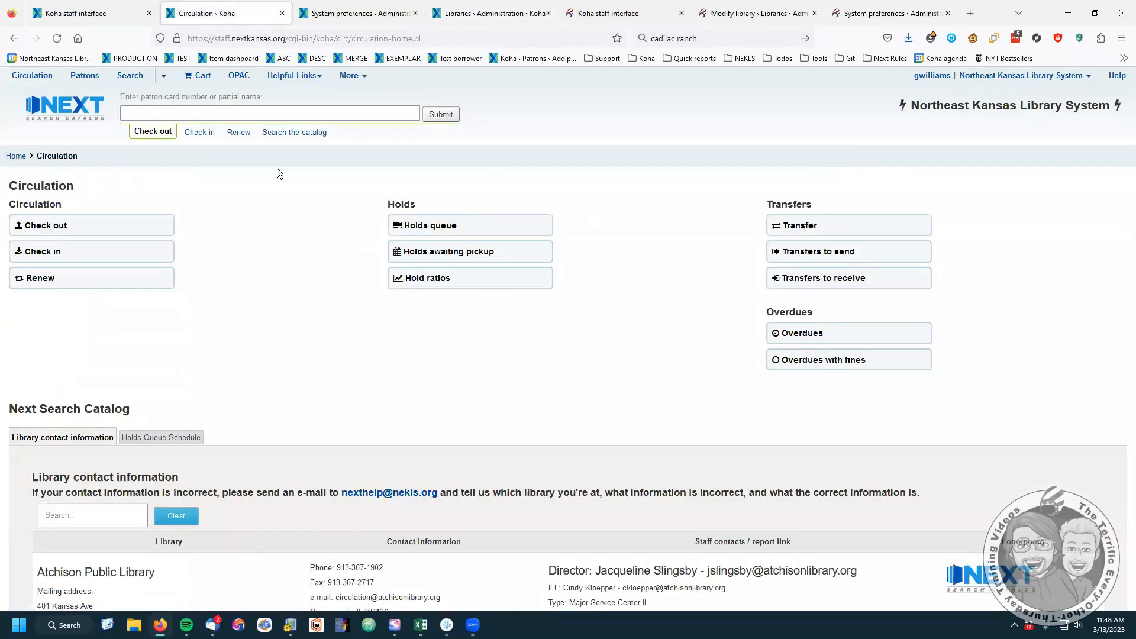
pyautogui.scroll(-3, 300, 268)
pyautogui.scroll(-3, 299, 268)
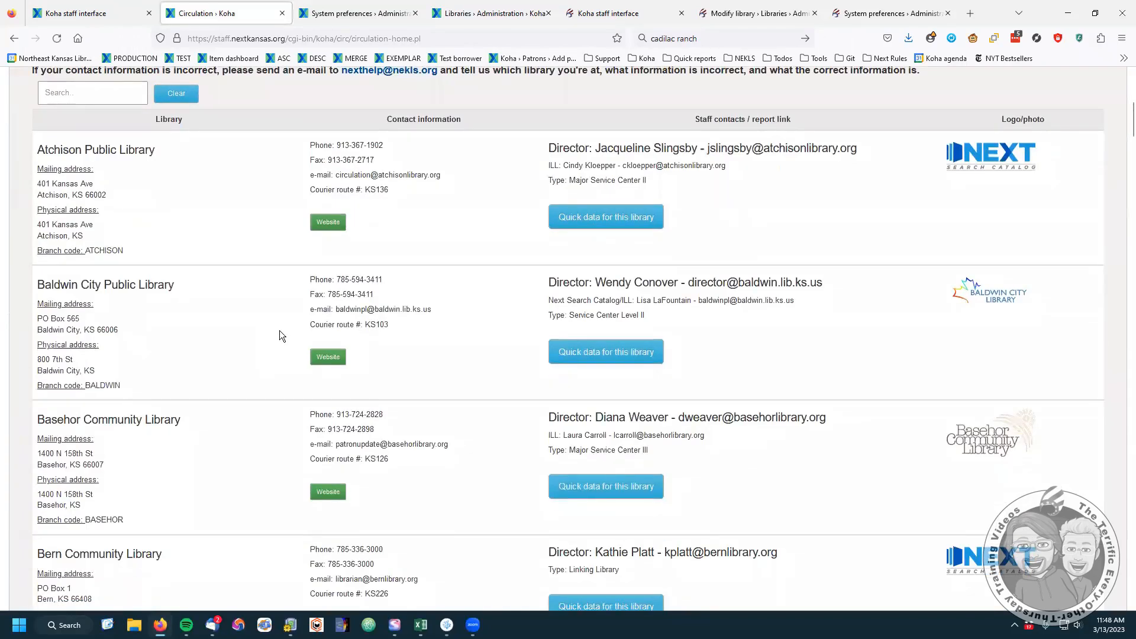
pyautogui.scroll(2, 279, 330)
pyautogui.scroll(-7, 280, 331)
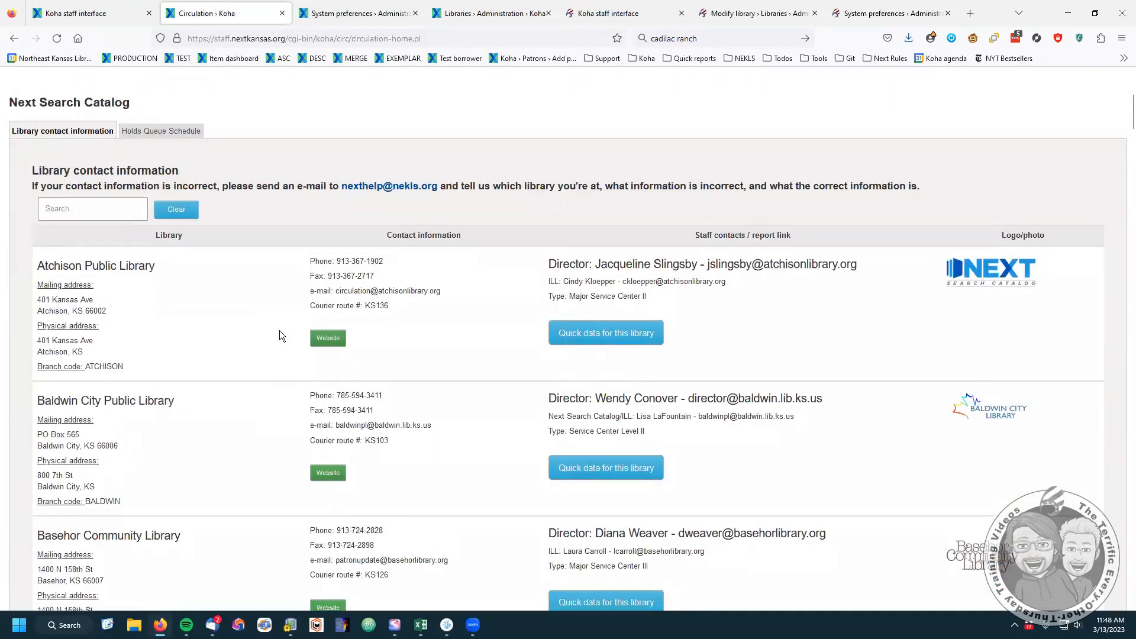
pyautogui.scroll(-5, 279, 330)
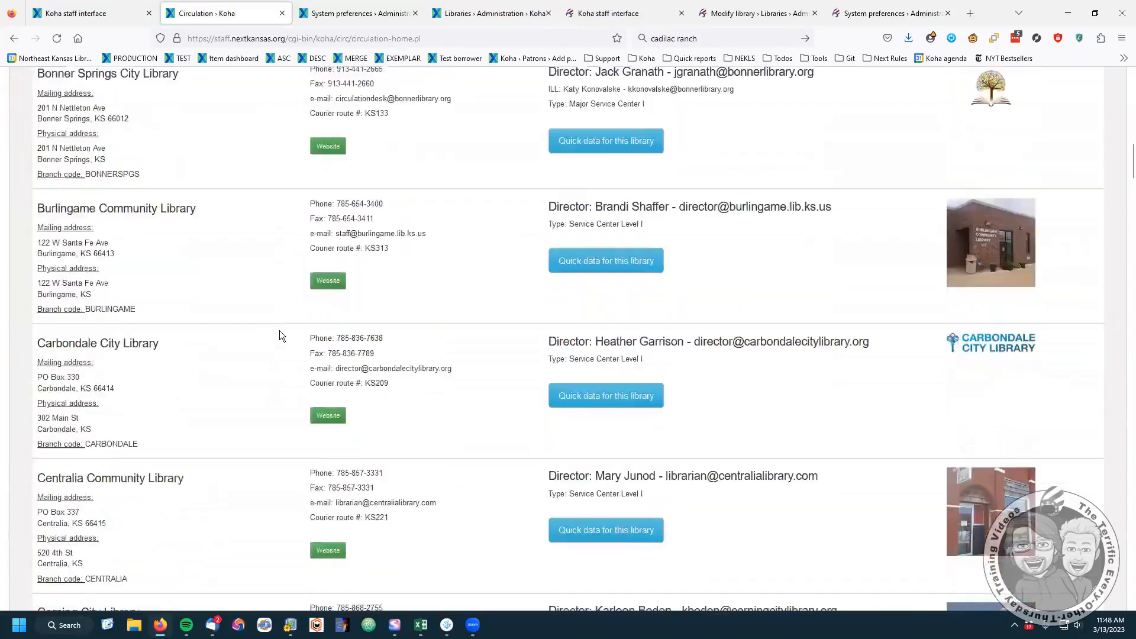